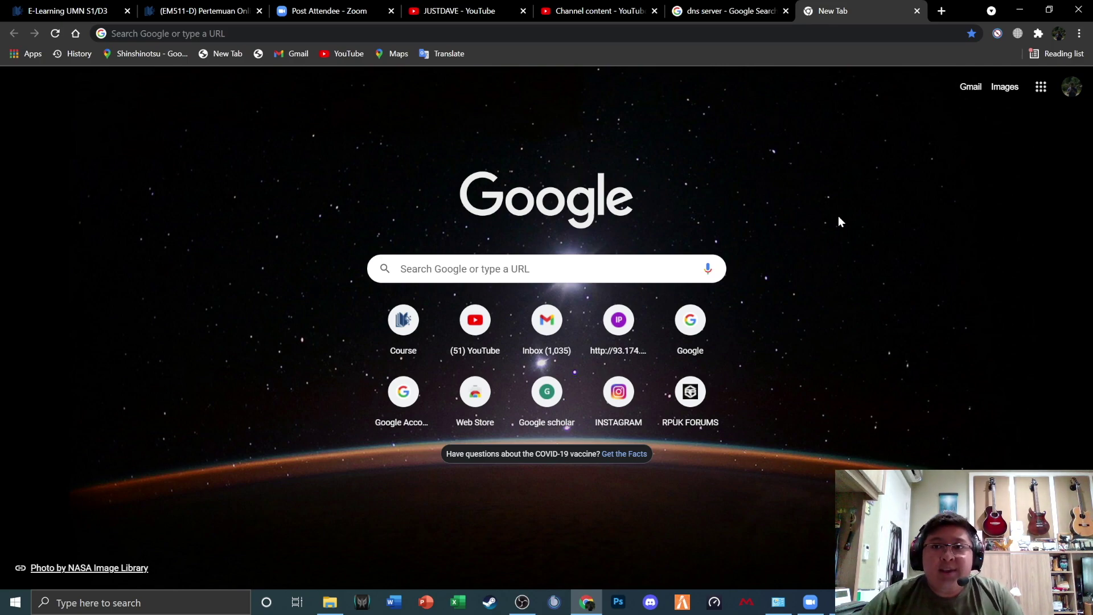
Focus the new tab's address bar to show recent searches.
click(638, 32)
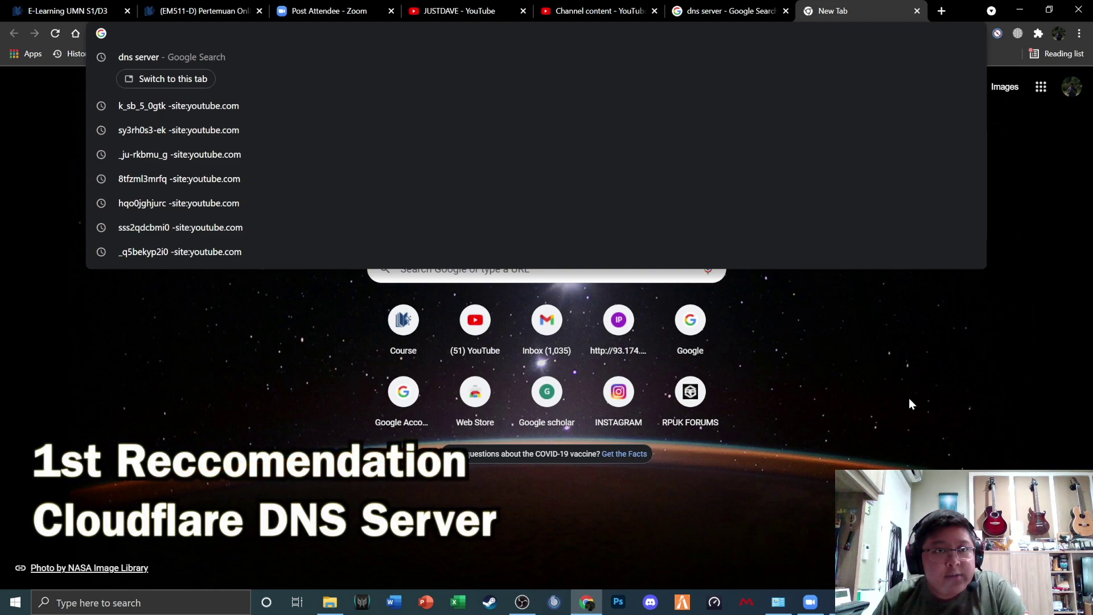
Search Google for 'cloudflare'.
text(cloudgf)
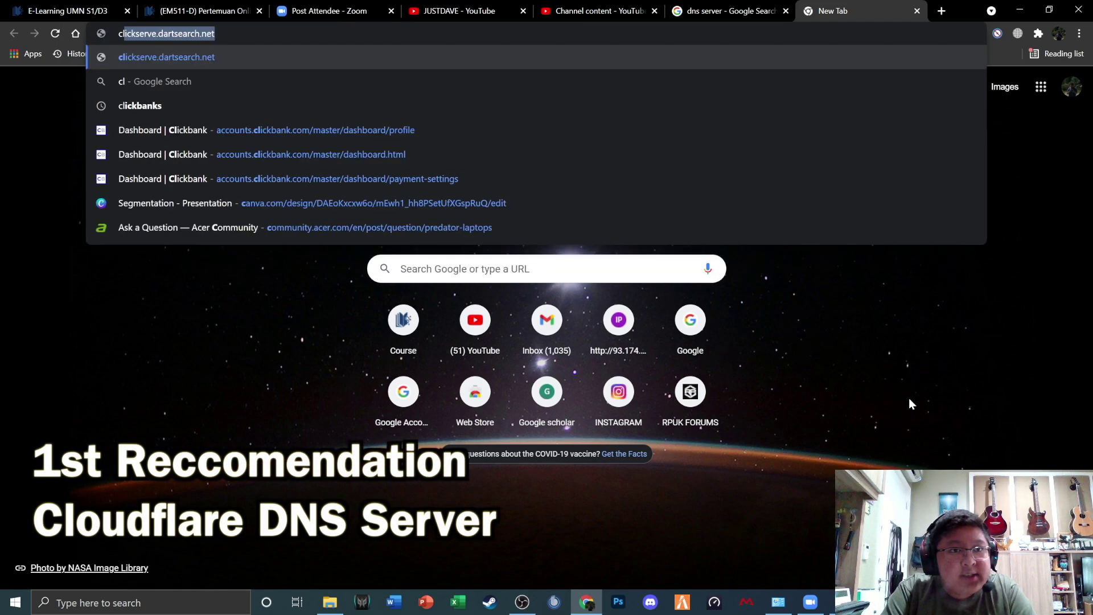
key(BackSpace)
key(BackSpace)
key(BackSpace)
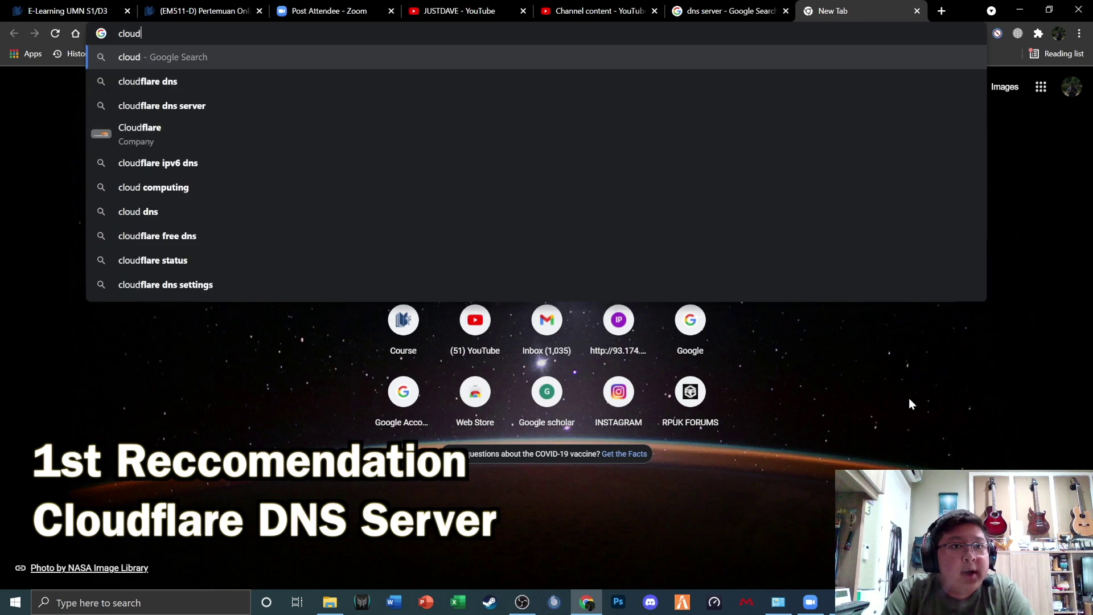
text(fare)
key(BackSpace)
key(BackSpace)
key(BackSpace)
key(BackSpace)
text(dfar)
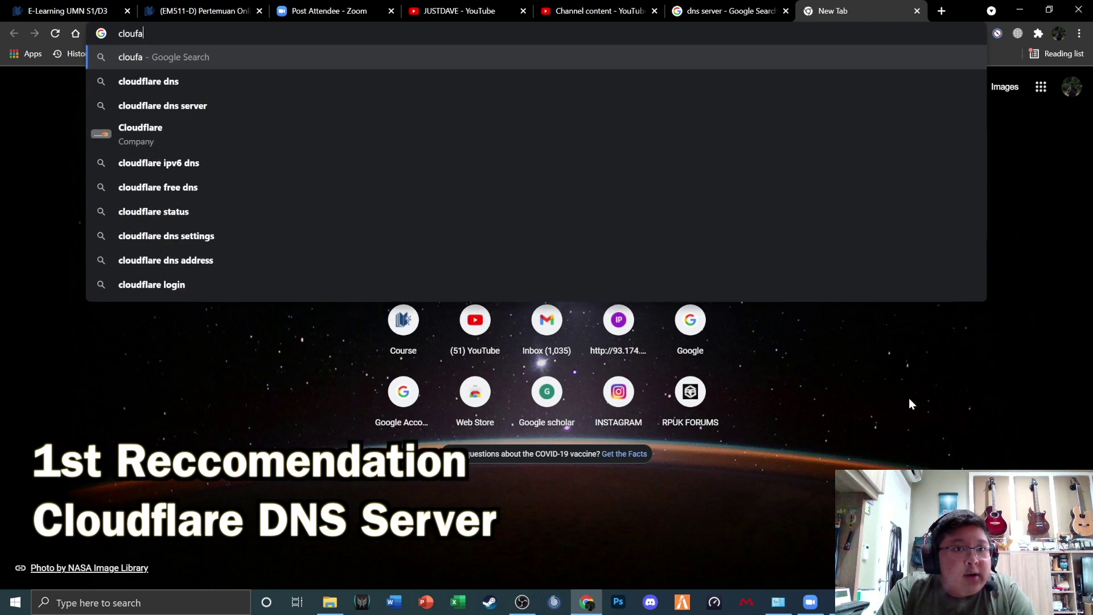
text(e)
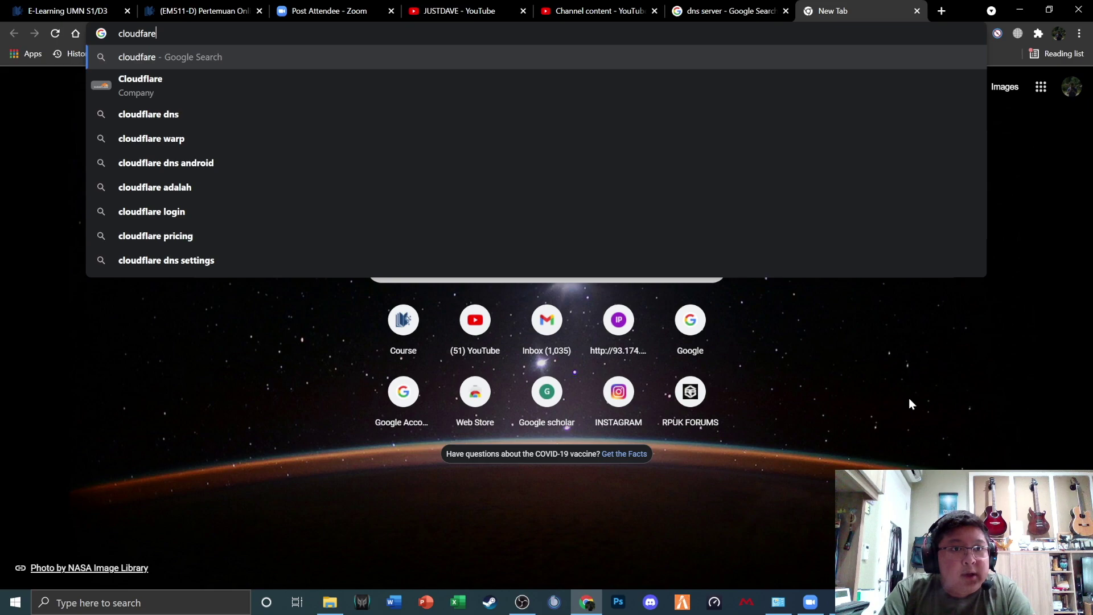
key(Return)
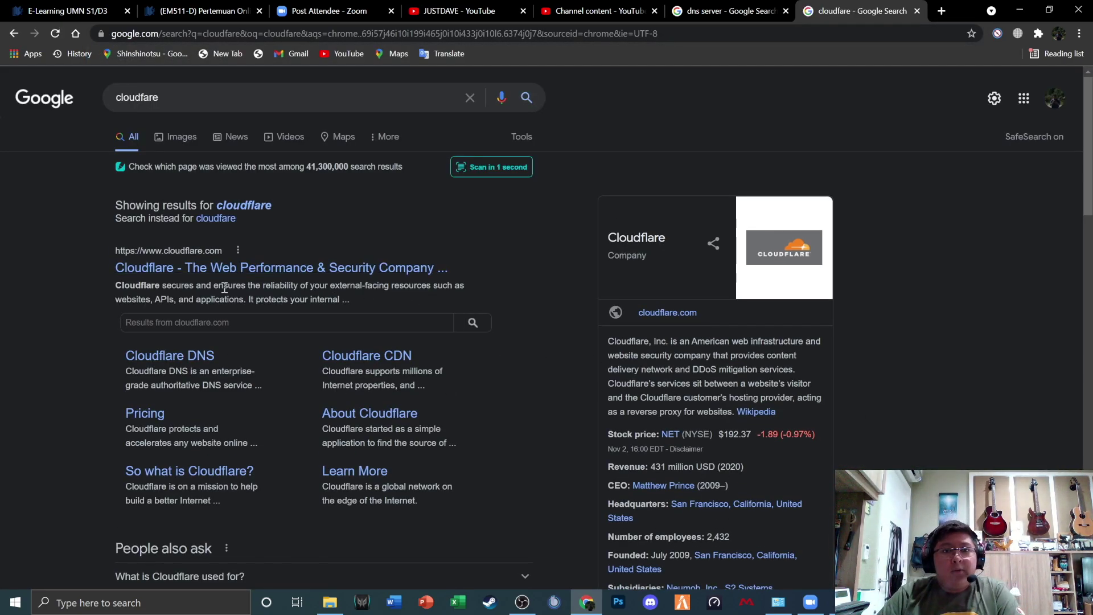
Open the official cloudflare.com result and scroll through the homepage.
click(270, 268)
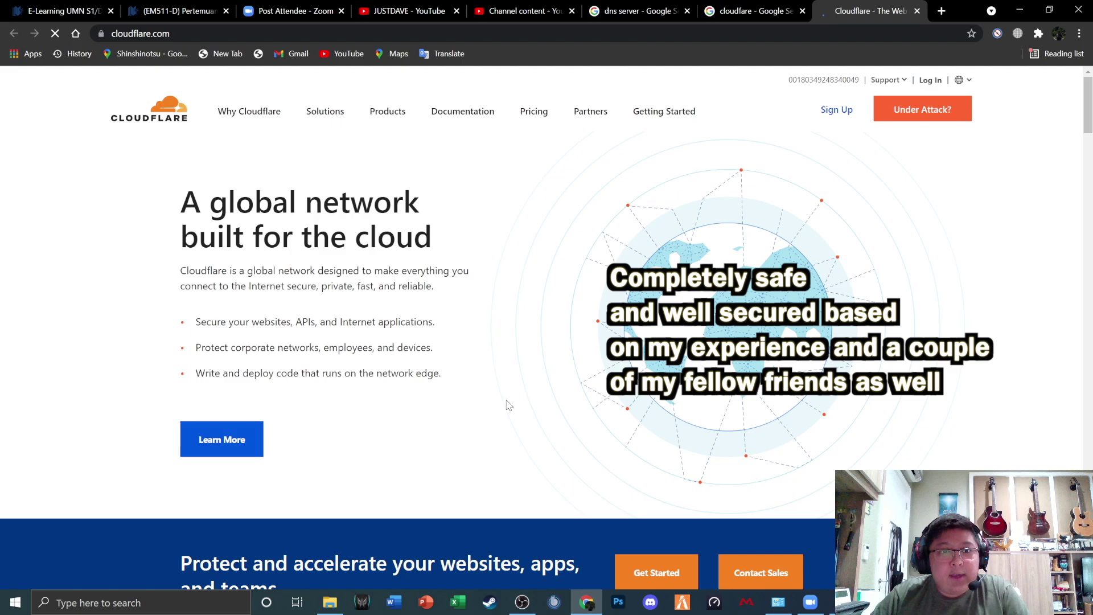
scroll(504, 367, down, 3)
scroll(505, 337, down, 4)
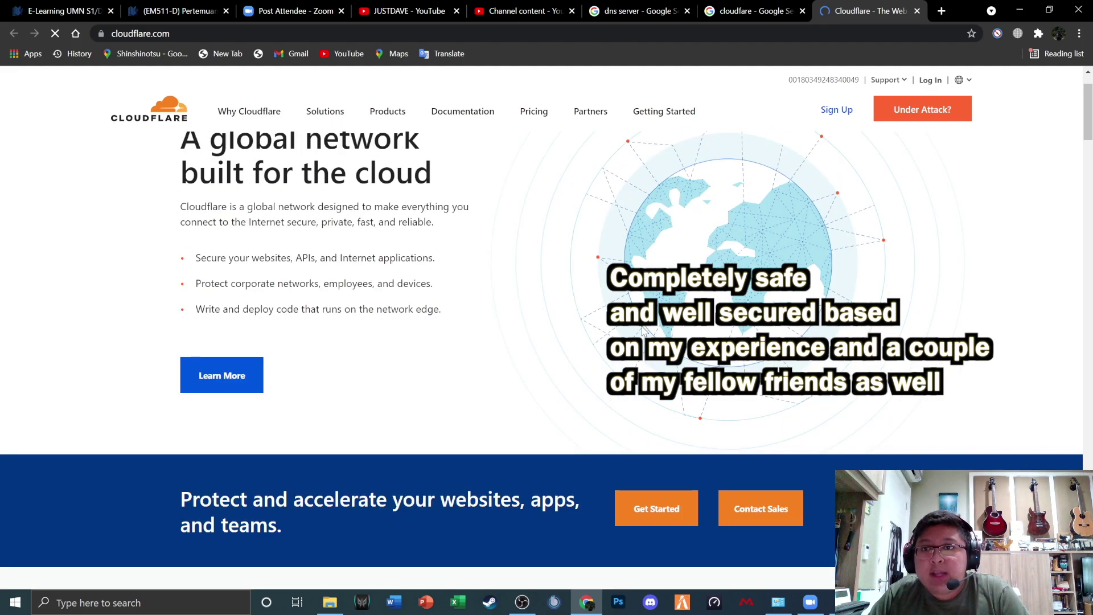
scroll(492, 298, down, 8)
scroll(492, 298, up, 9)
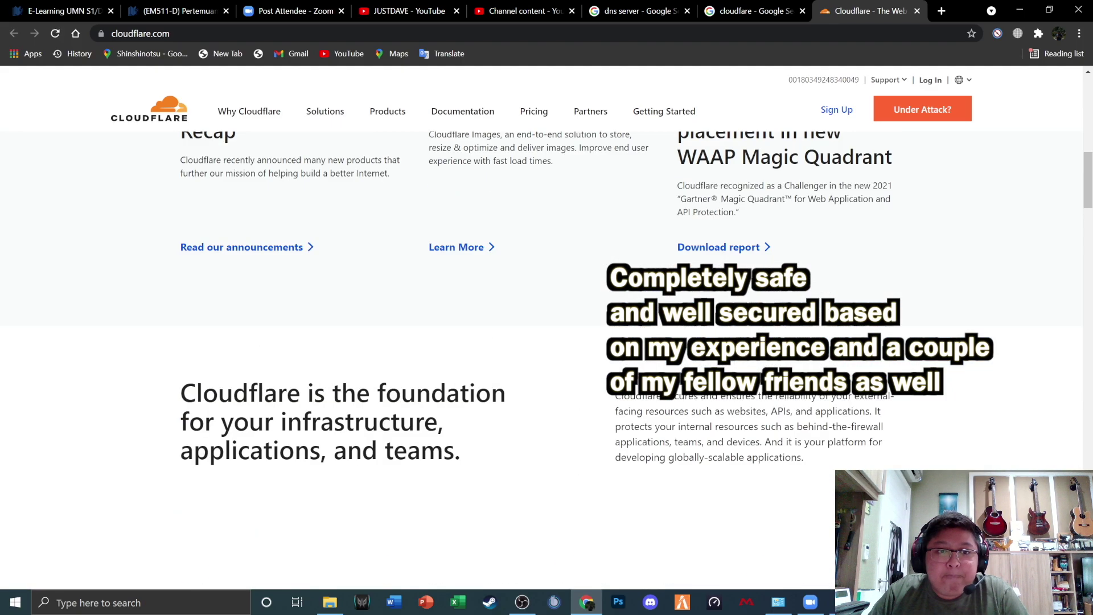
scroll(492, 298, up, 3)
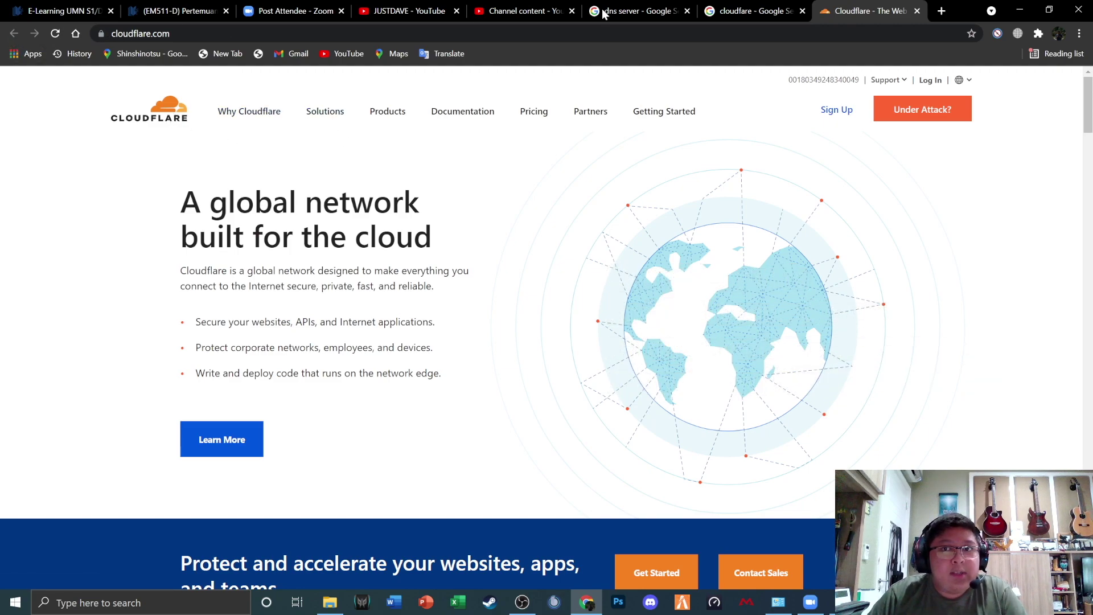
Refine the search to 'cloudflare dns' and expand the 'What is the Cloudflare DNS?' answer.
click(757, 8)
click(289, 100)
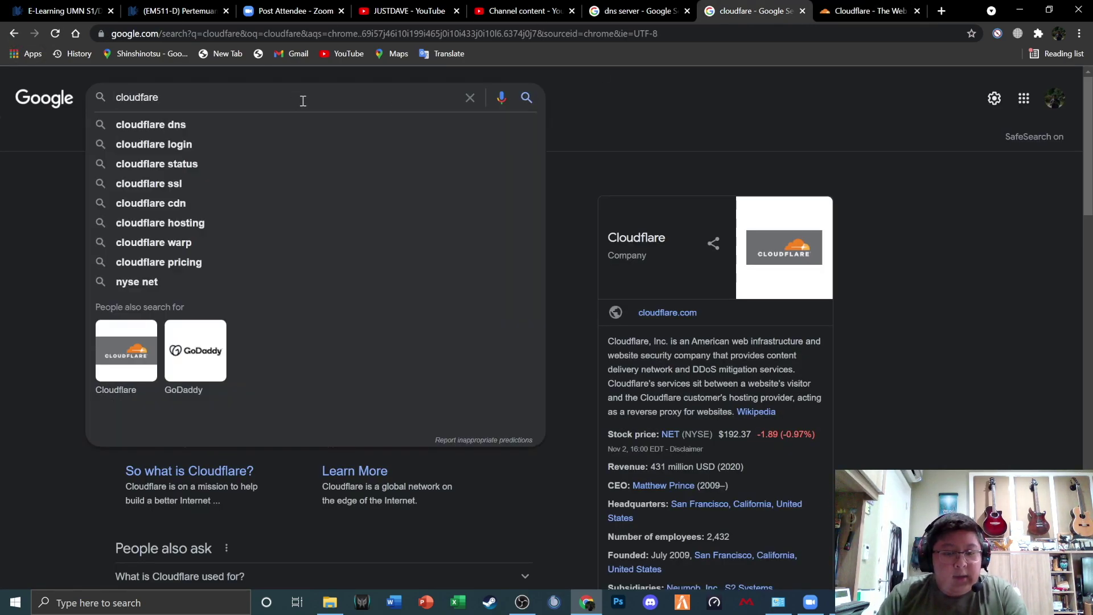
text(dns)
key(Return)
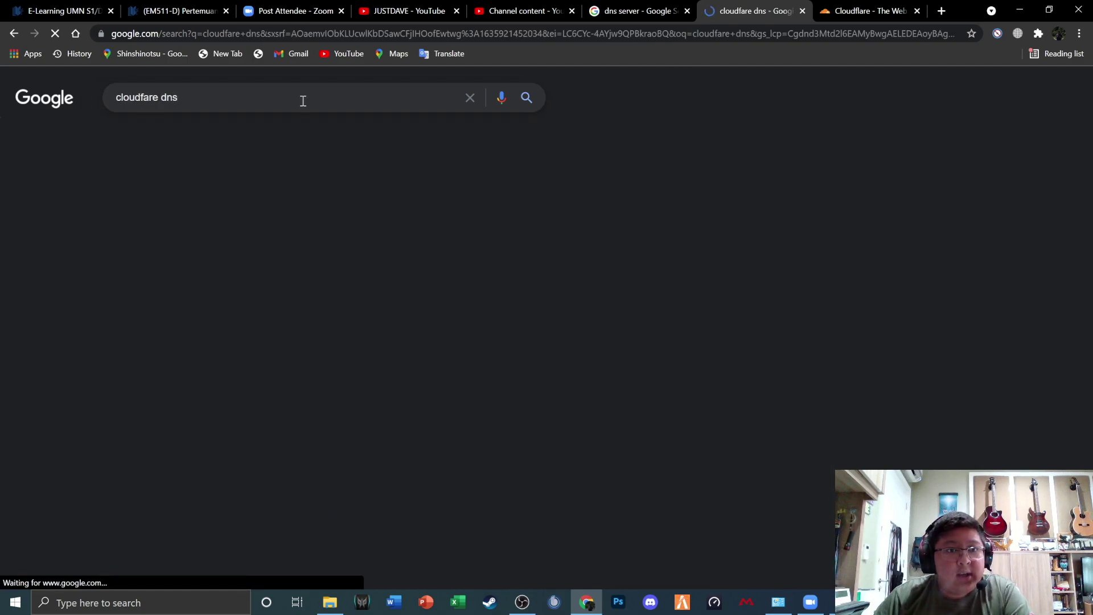
click(298, 373)
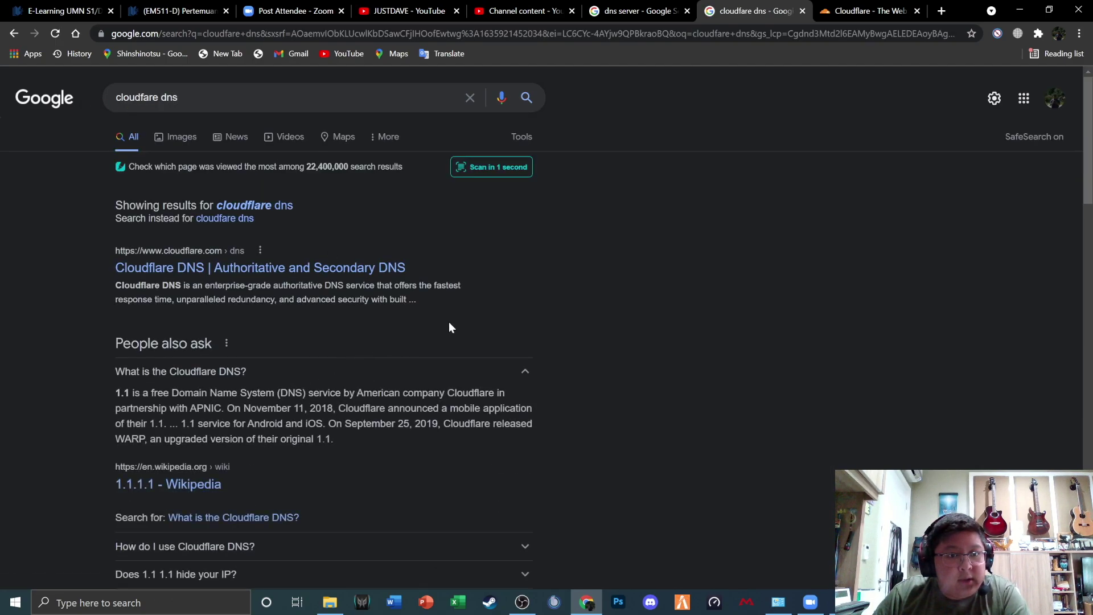
scroll(342, 376, down, 1)
scroll(299, 404, down, 3)
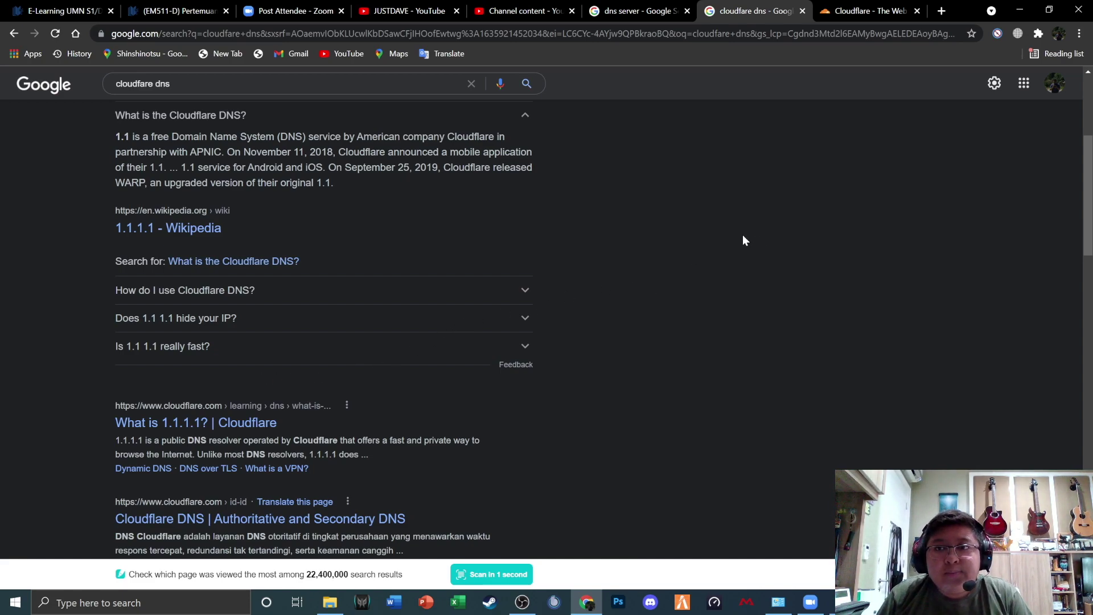
Search Windows for 'network connection' to find View network connections.
click(880, 11)
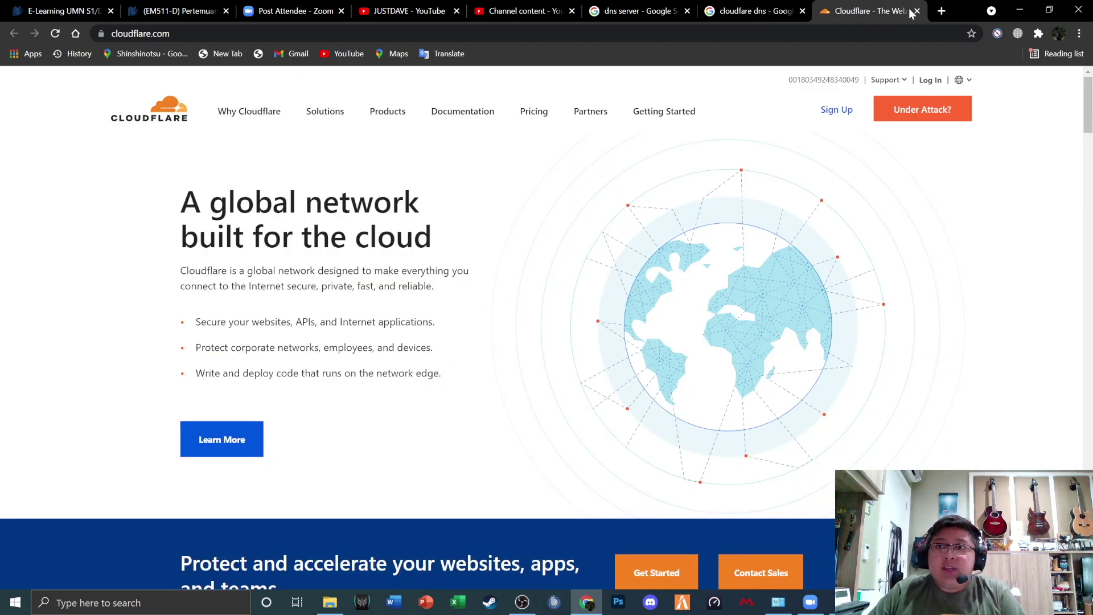
click(118, 599)
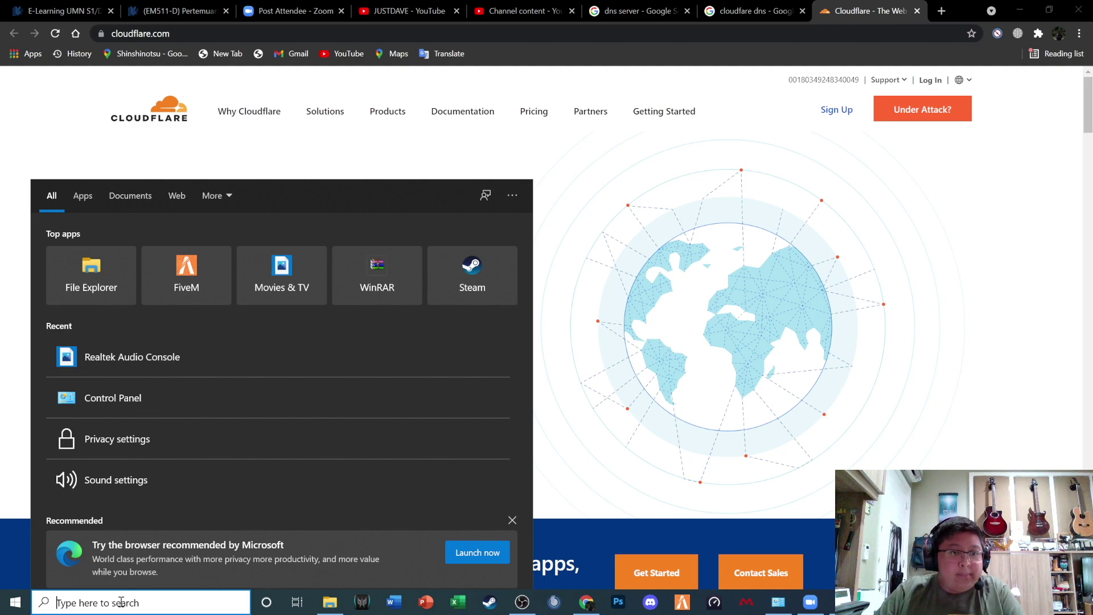
text(s)
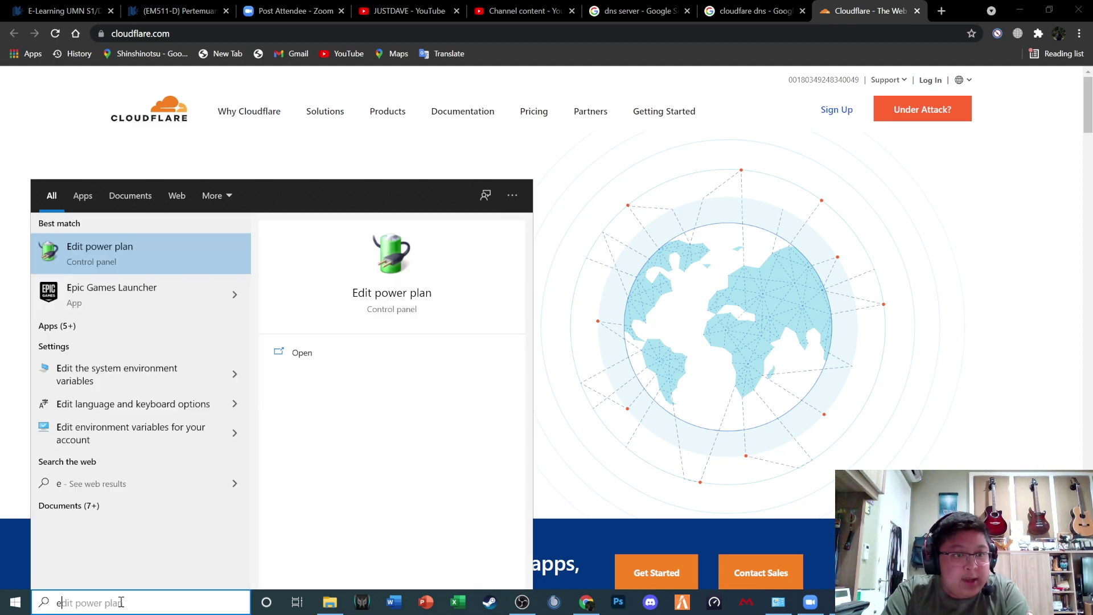
text(s)
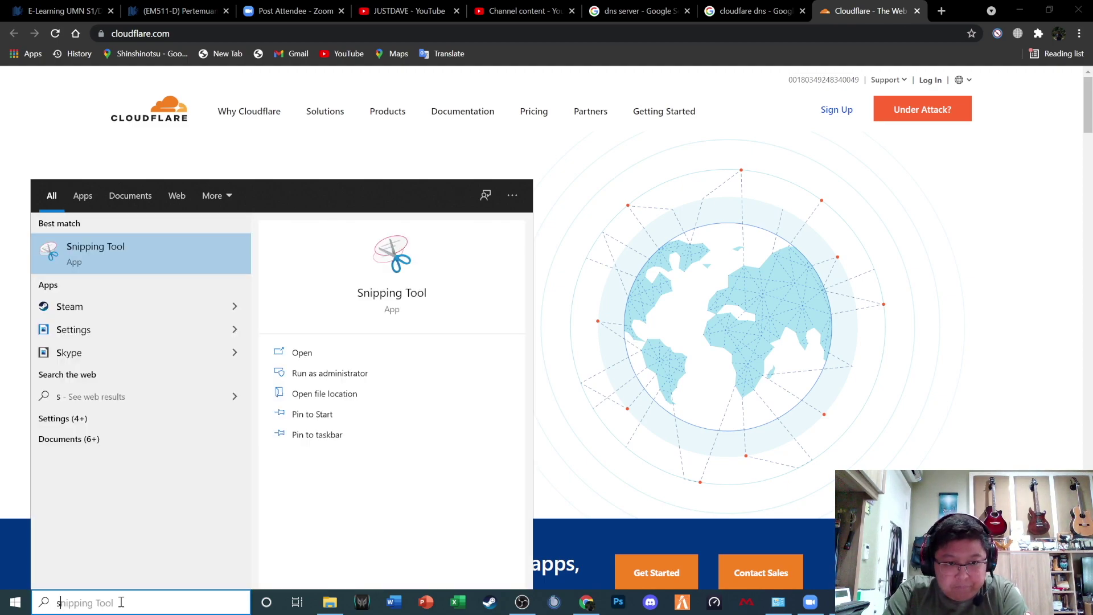
key(BackSpace)
text(network)
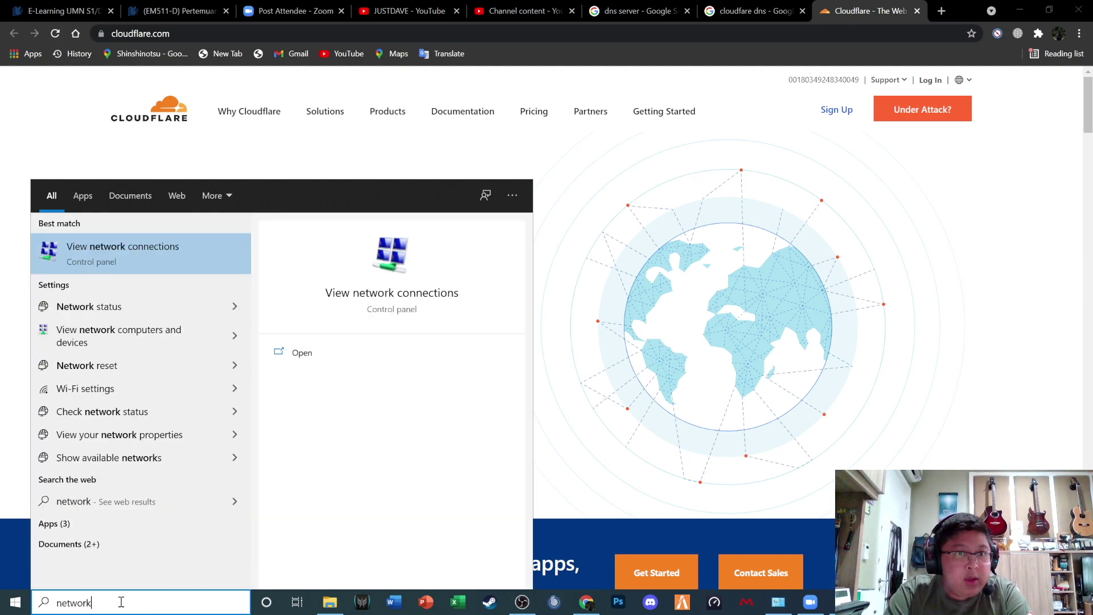
text( connection)
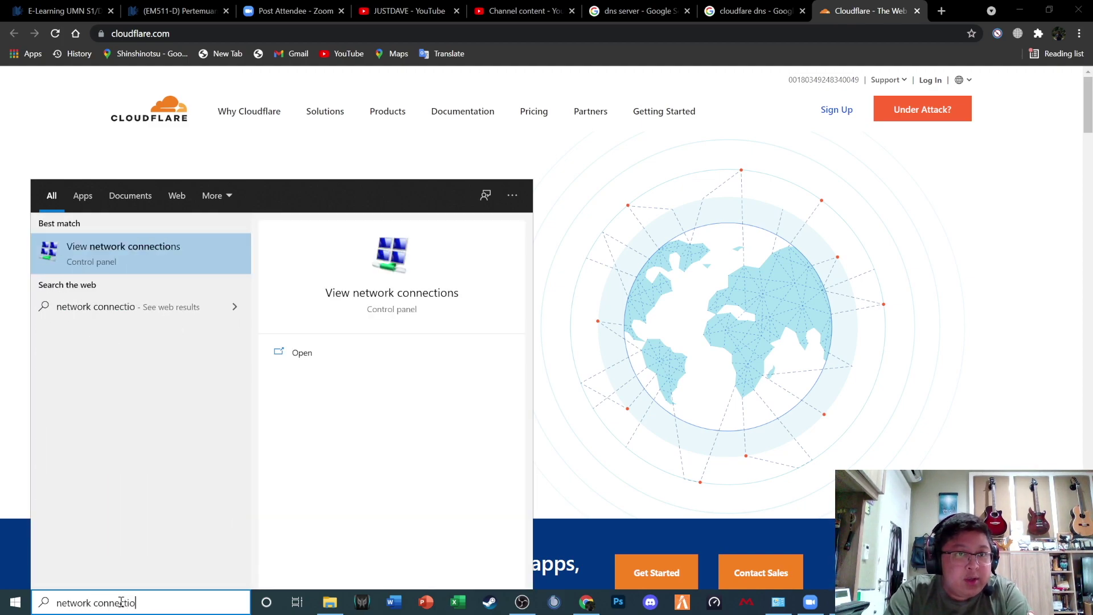
Open View network connections and bring up the Ethernet adapter's context menu.
click(108, 254)
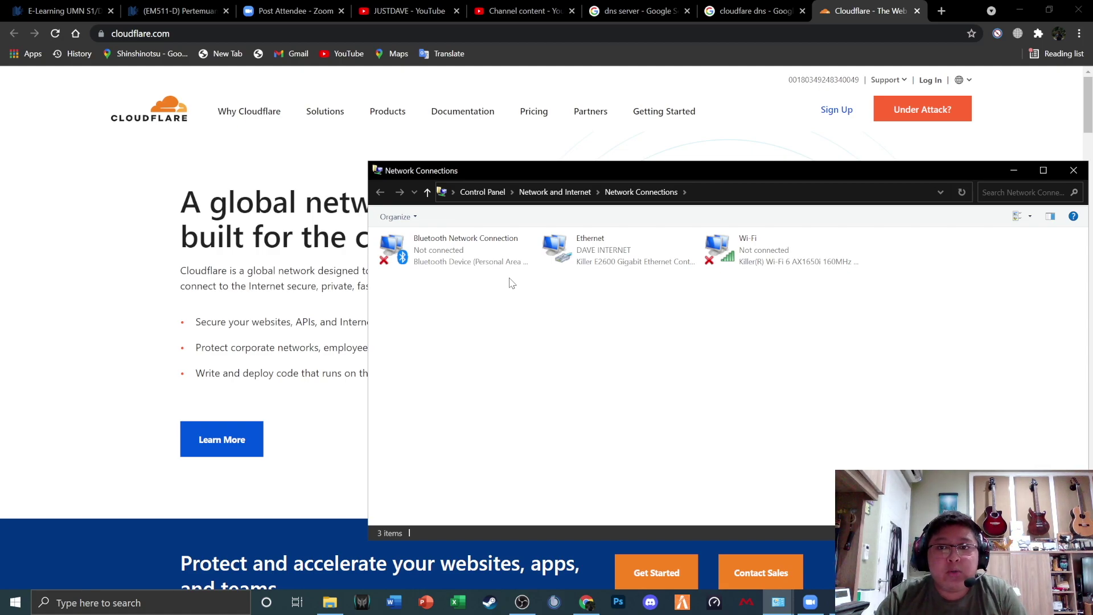
click(618, 261)
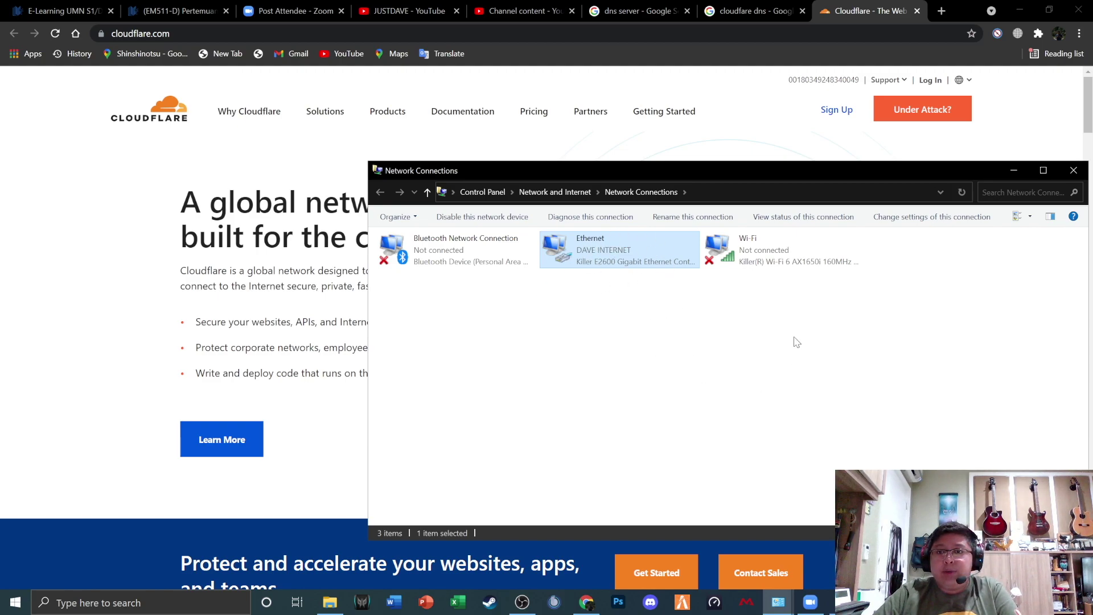
click(843, 259)
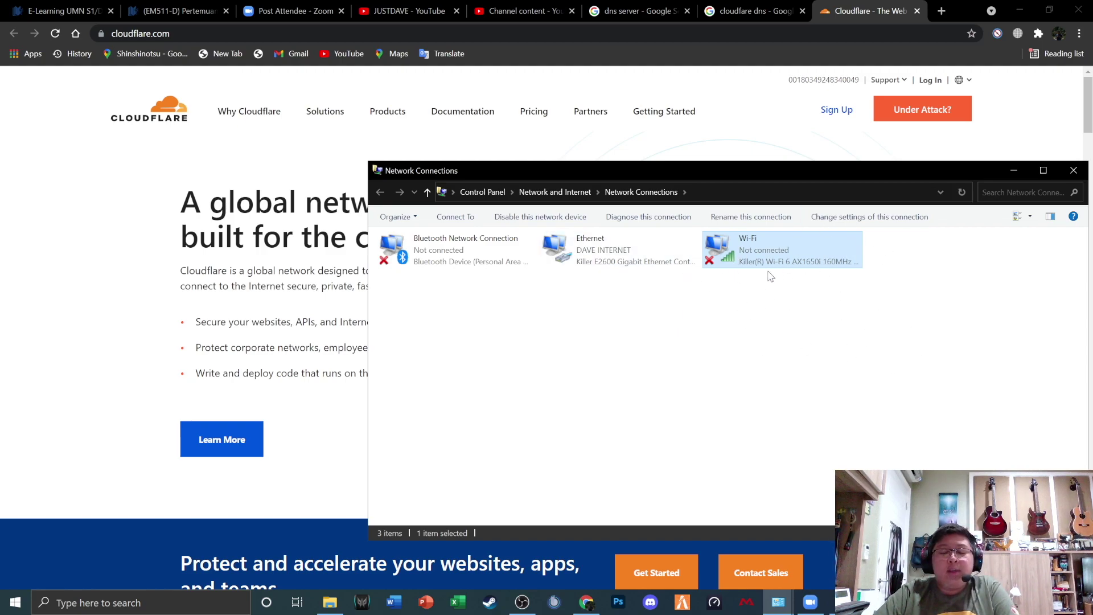
click(657, 270)
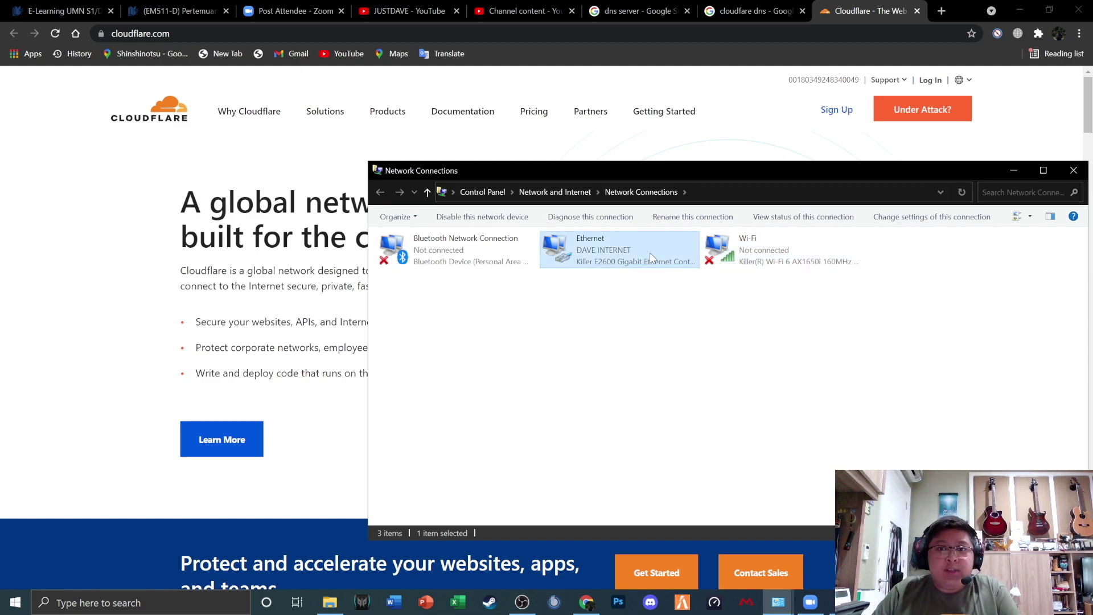
right_click(652, 254)
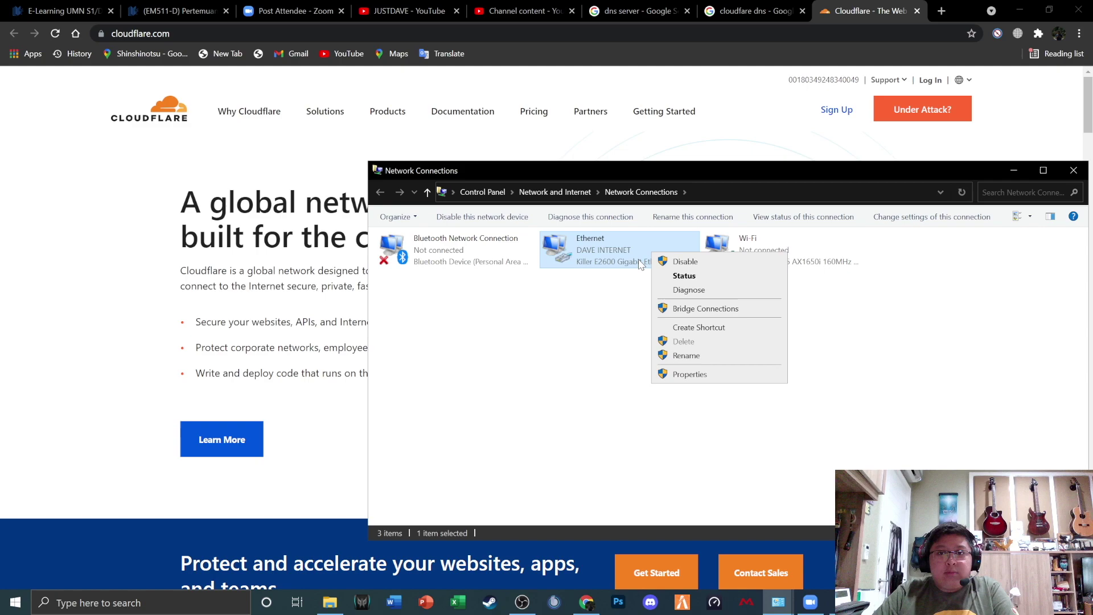
Open Ethernet's TCP/IPv4 properties, showing DNS servers 8.8.8.8 and 4.2.2.2.
click(683, 375)
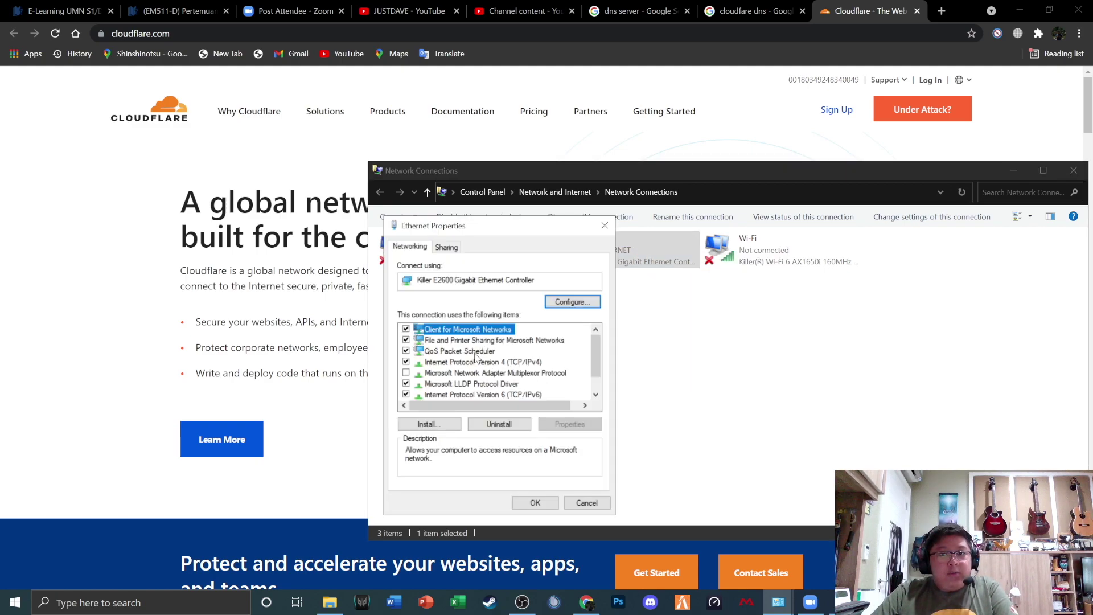
click(448, 365)
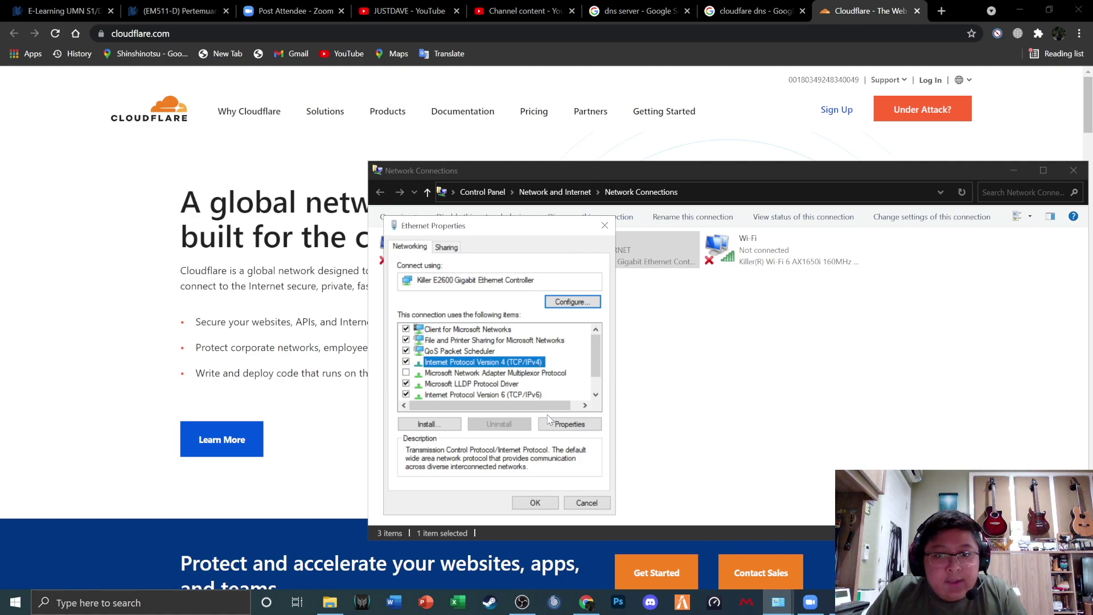
click(569, 426)
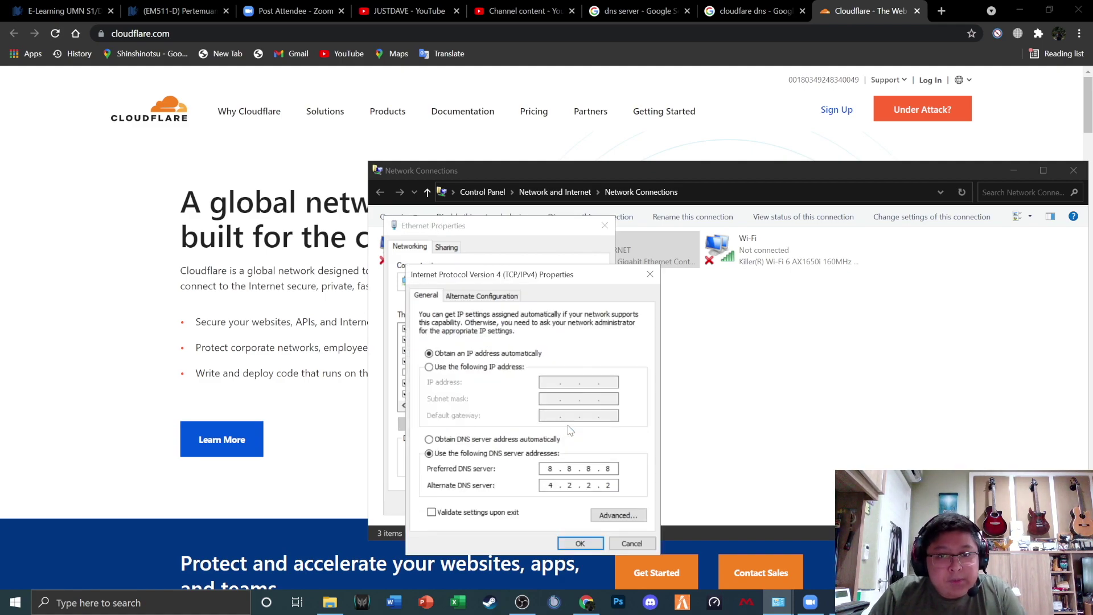
drag(549, 274, 580, 138)
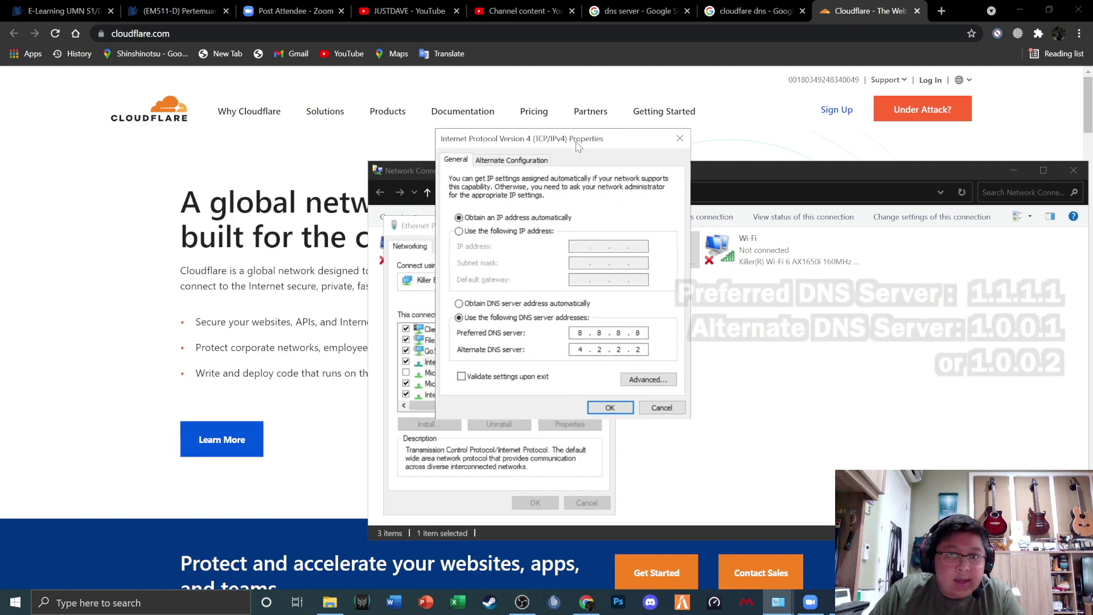
Enter DNS servers 1.1.1.1 and 1.0.0.1, save and close, then return to Chrome.
click(461, 305)
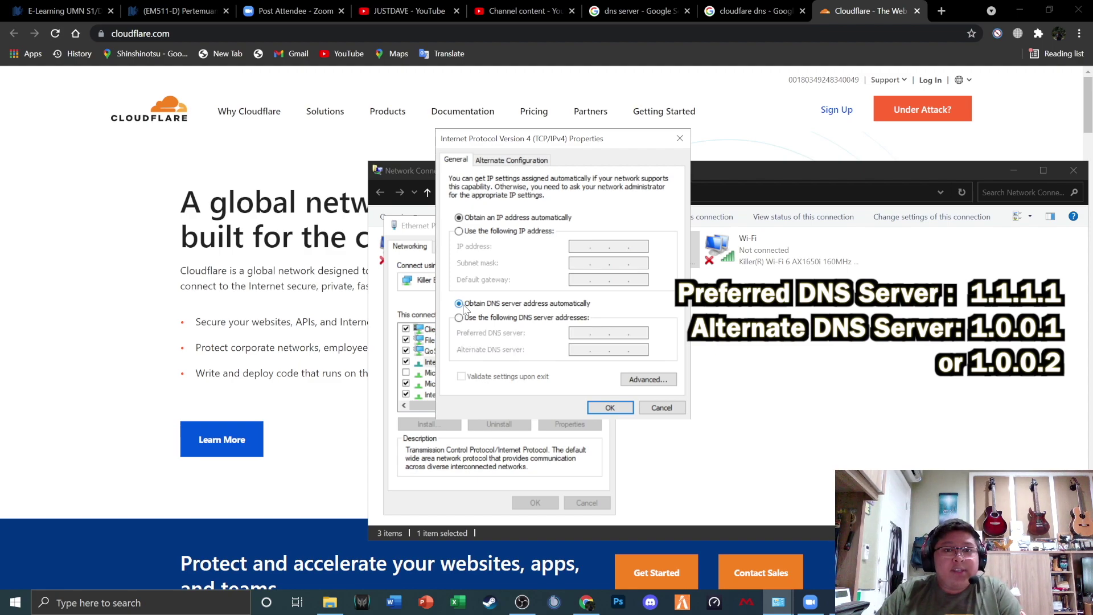
click(514, 319)
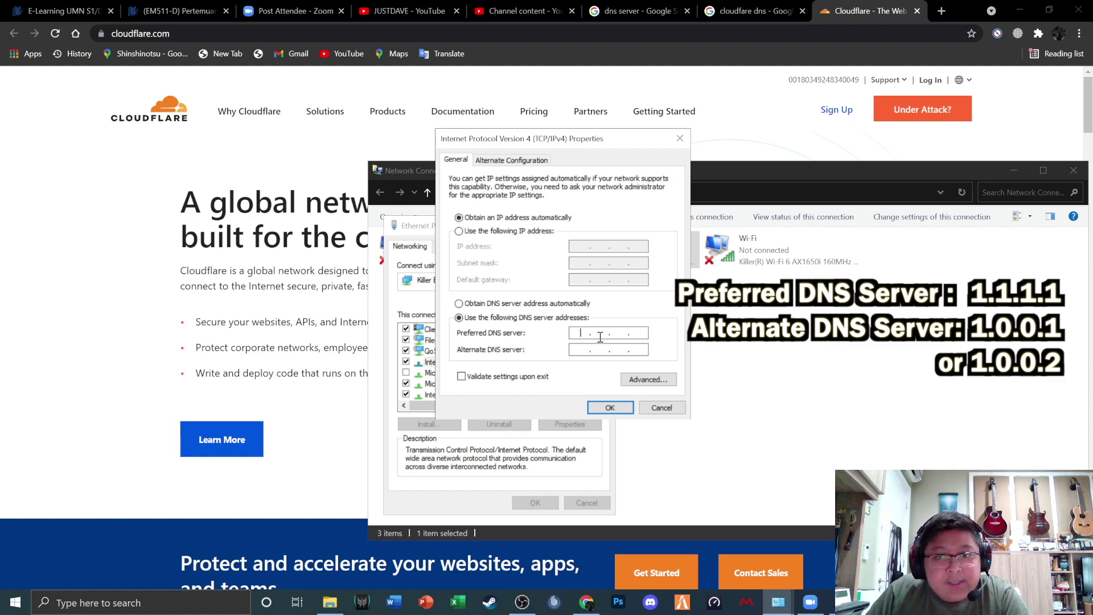
text(.)
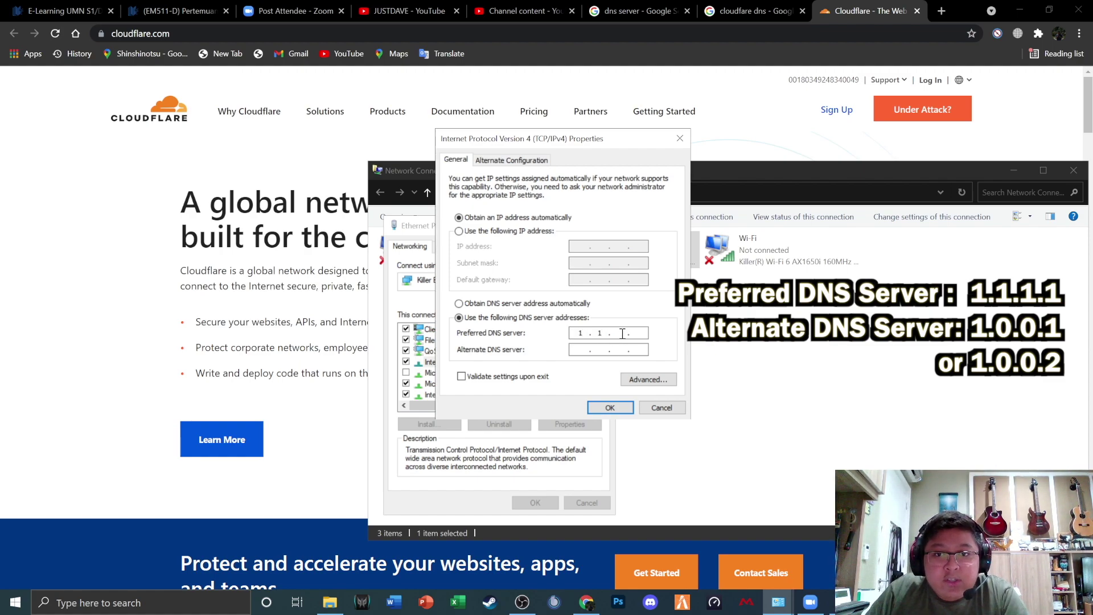
text(1.1.1)
click(588, 349)
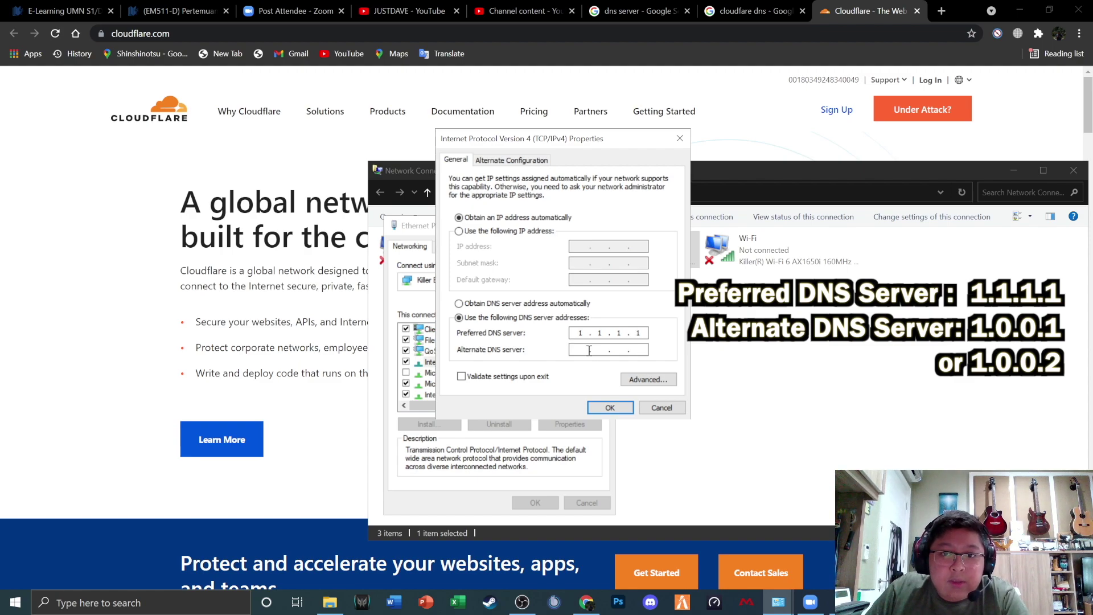
text(1.0.0.1)
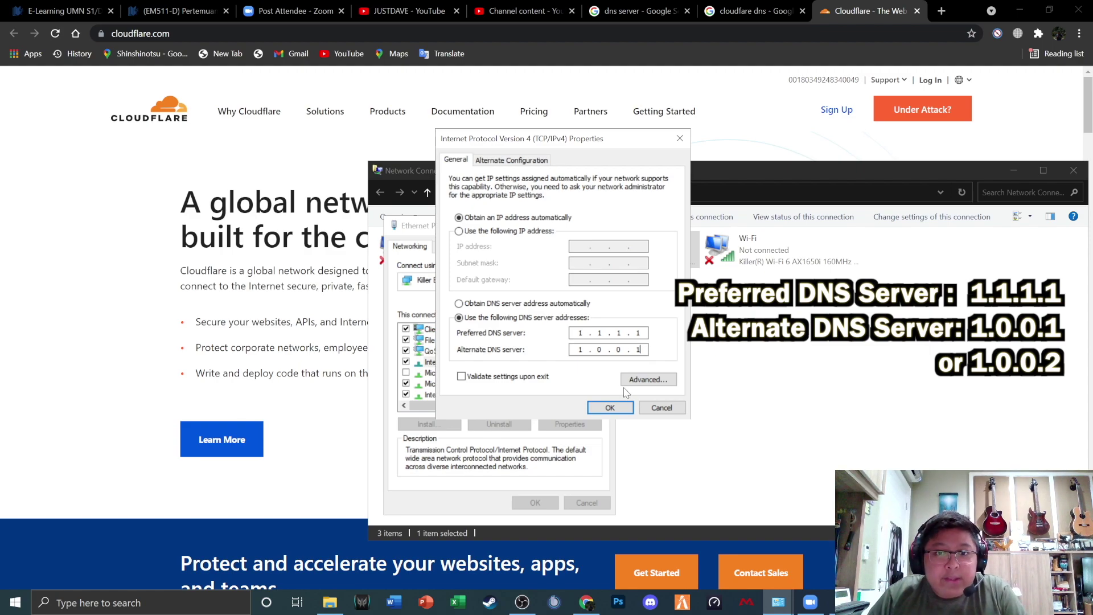
click(621, 409)
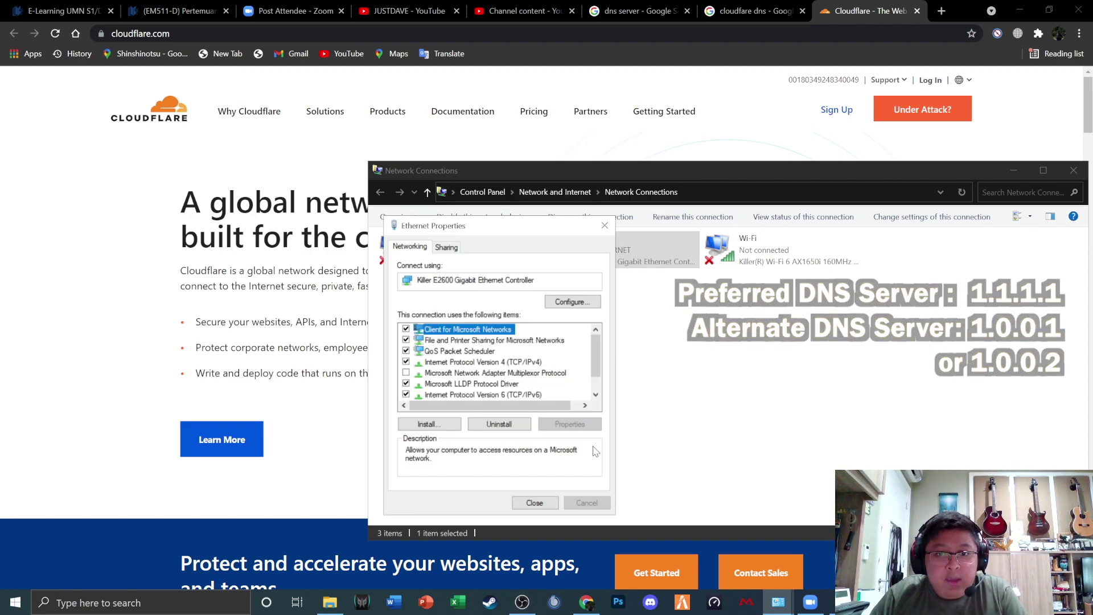
click(533, 504)
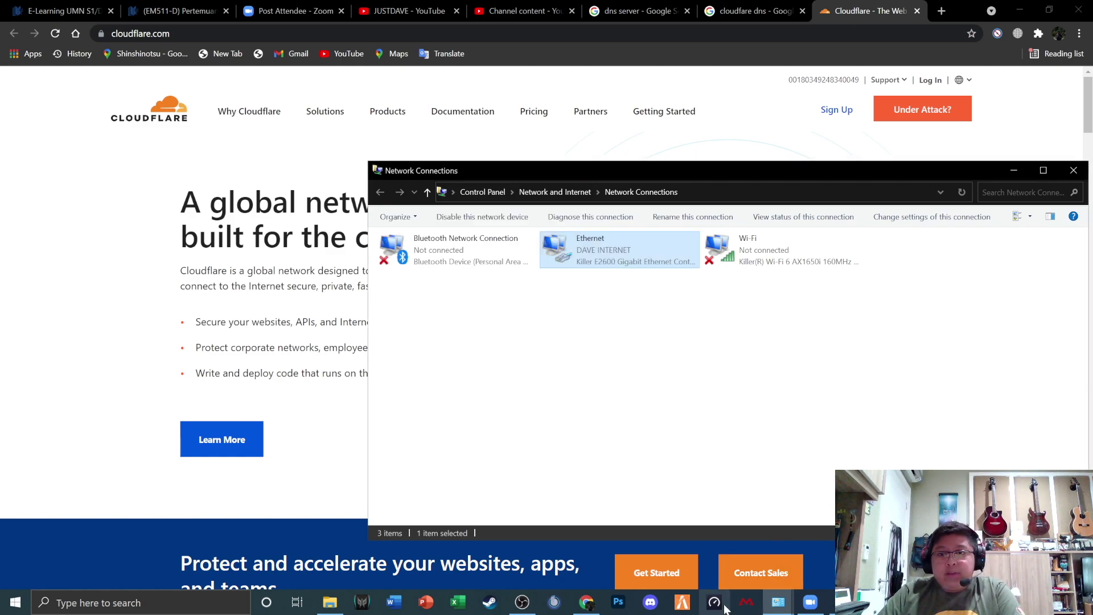
click(95, 276)
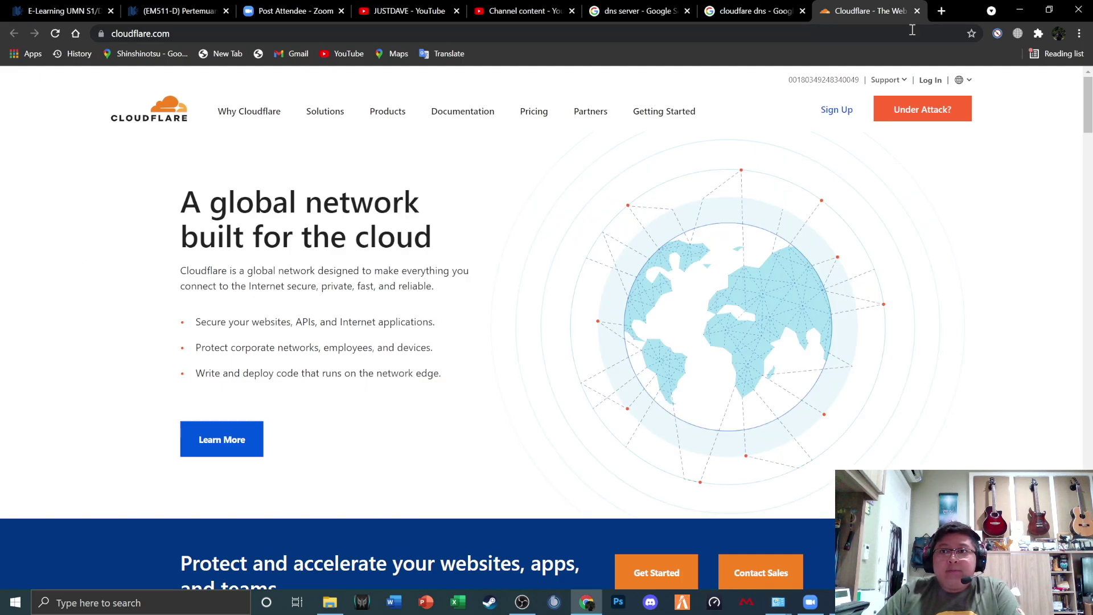
Close the Cloudflare tab and search Google for 'xplane org' in a new tab.
click(918, 10)
key(ctrl+t)
text(xplan)
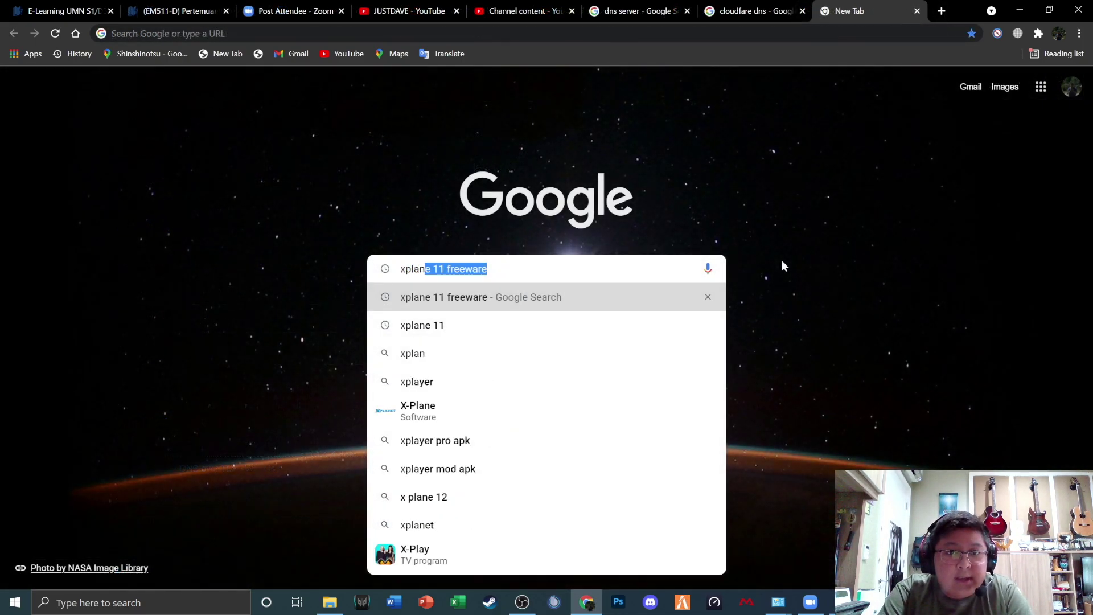
text(e org)
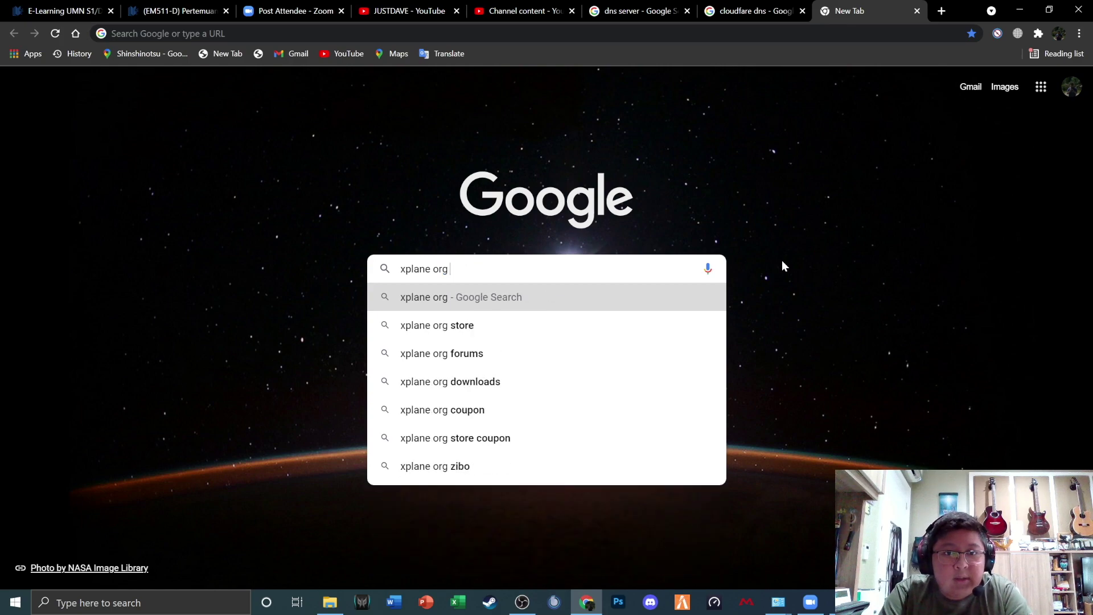
key(Return)
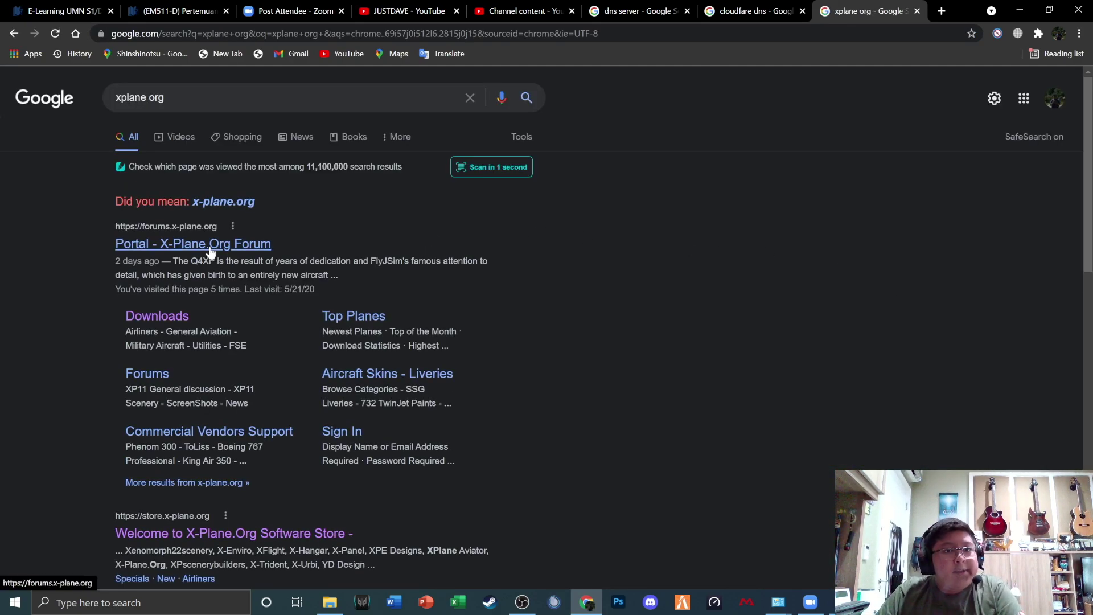
Open the X-Plane.Org forum portal result, return to the results, and minimize Chrome.
click(209, 250)
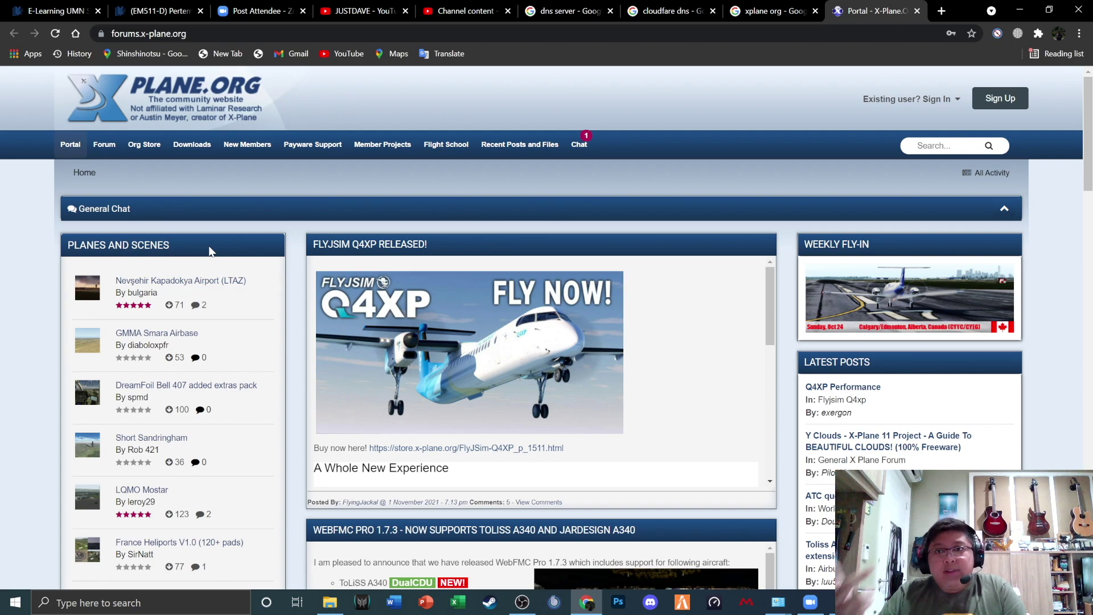
click(764, 6)
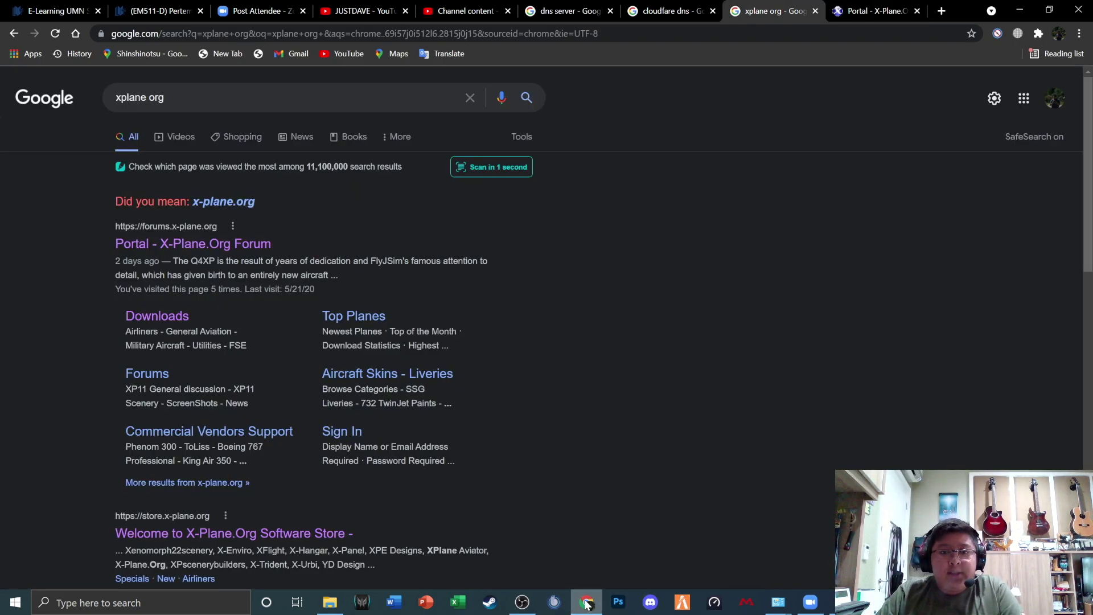
mouse_move(589, 604)
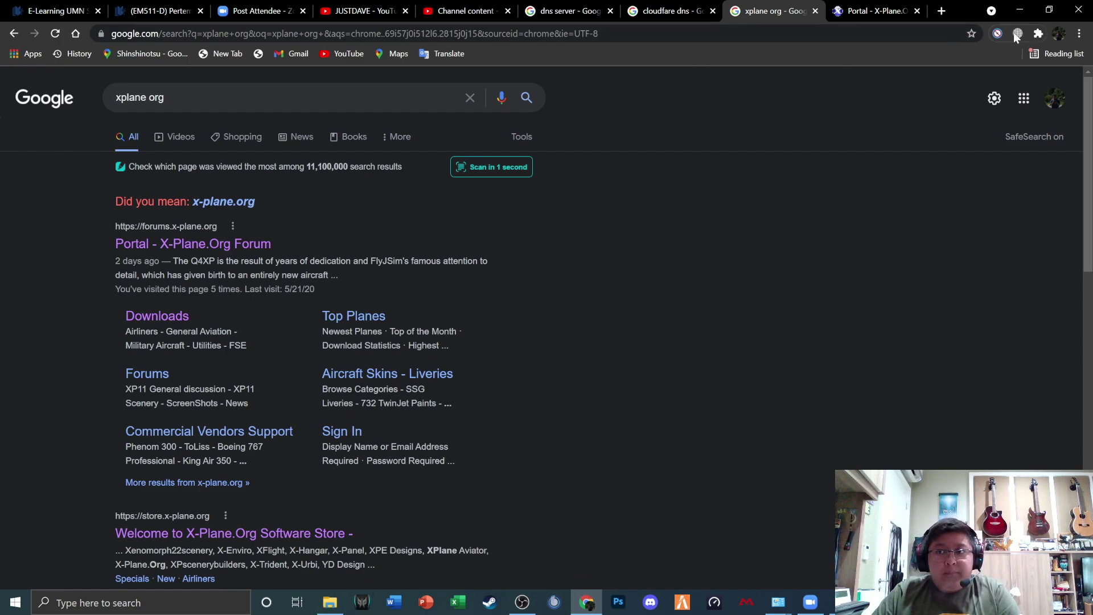
click(1019, 10)
Search Windows for 'network' and open View network connections.
drag(835, 165, 760, 130)
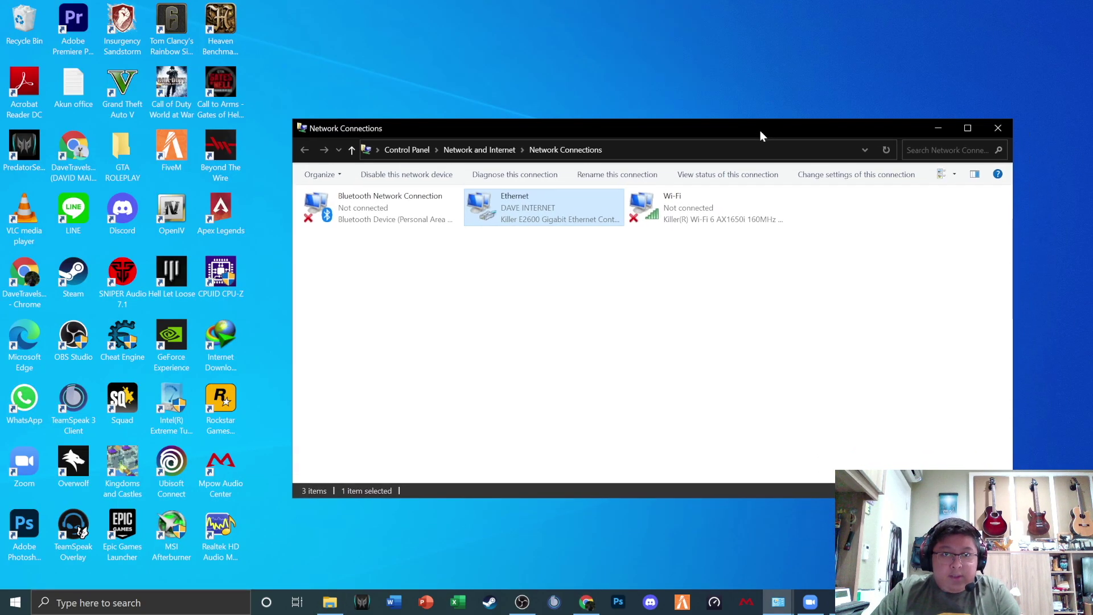
click(82, 604)
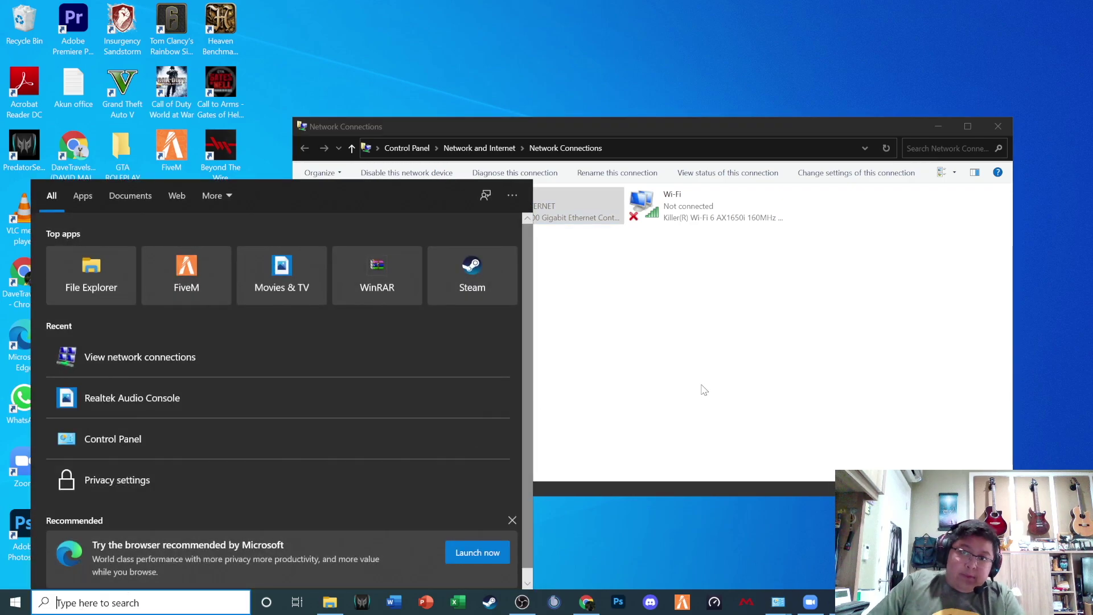
text(netowk)
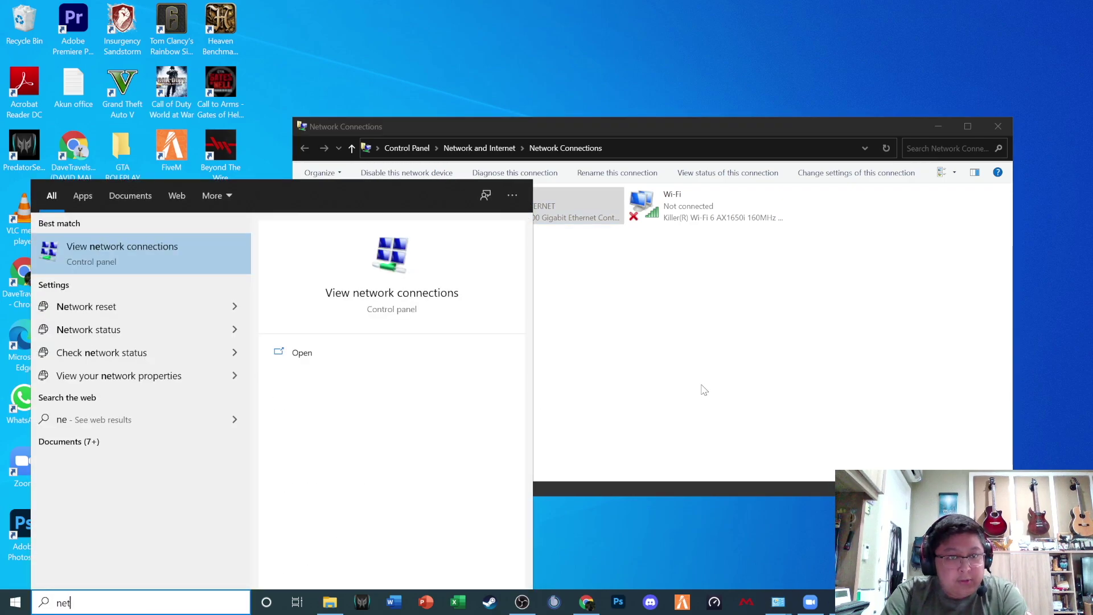
key(BackSpace)
key(BackSpace)
key(BackSpace)
text(work)
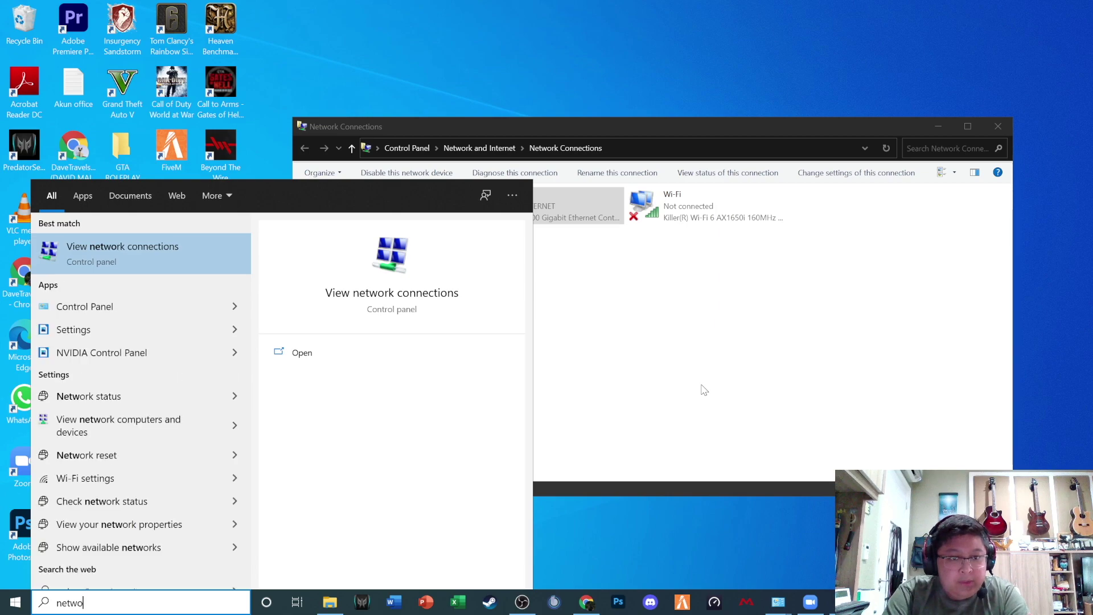
click(150, 257)
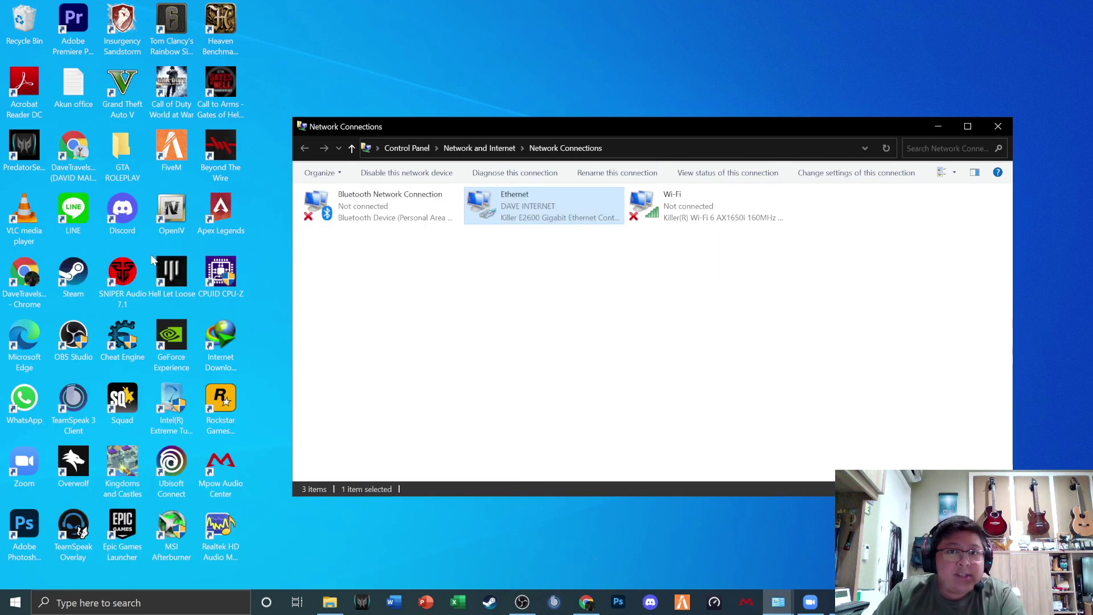
Select the Wi-Fi and Ethernet adapters in the connections list.
click(719, 223)
click(578, 215)
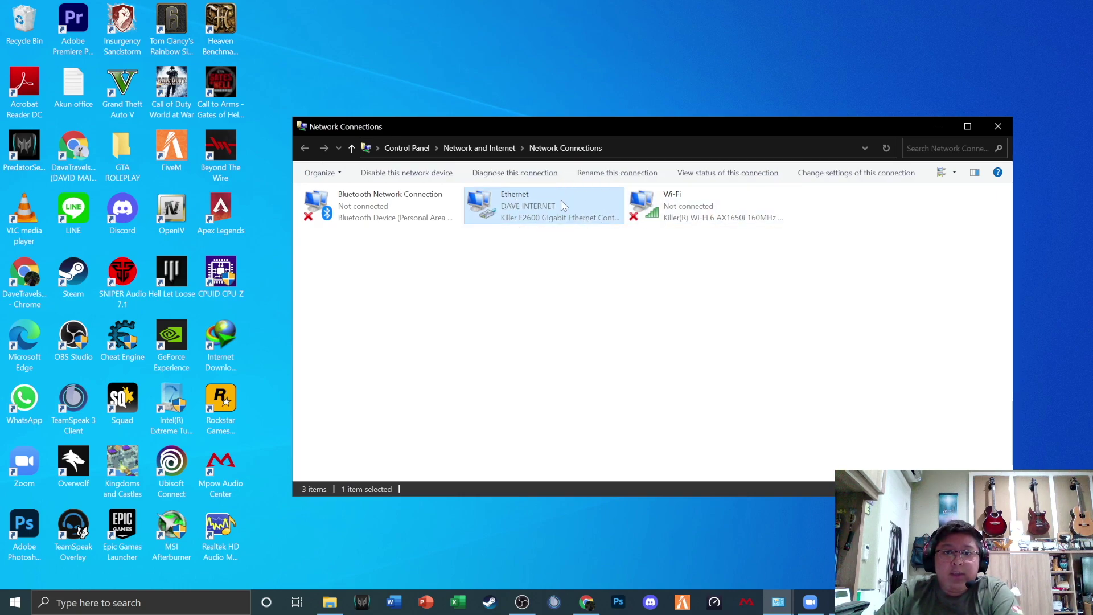
click(667, 218)
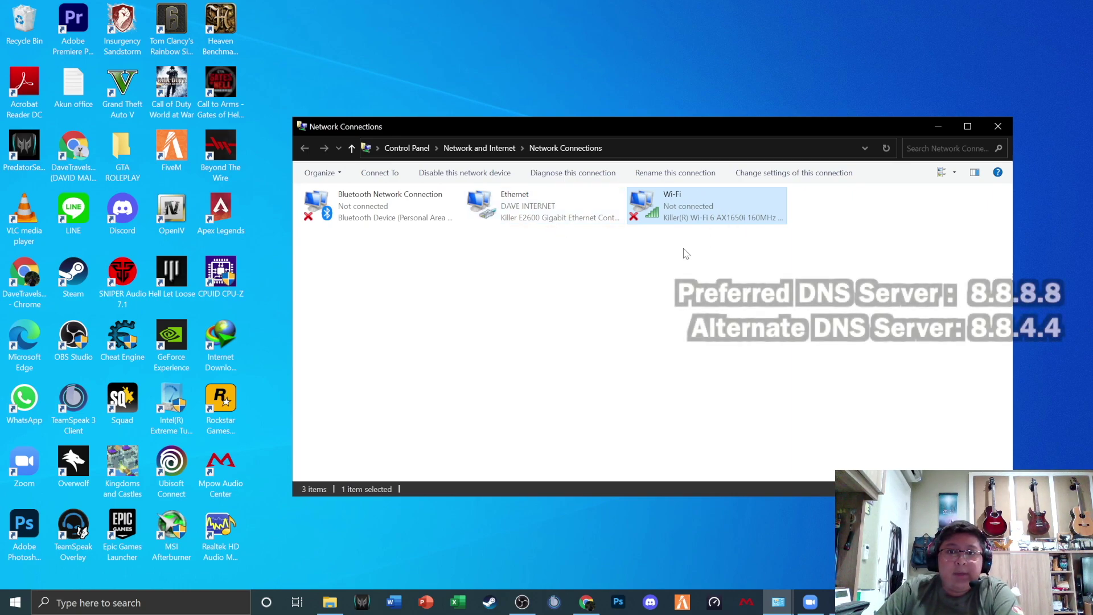
Open the Ethernet adapter's TCP/IPv4 properties.
click(544, 206)
right_click(573, 202)
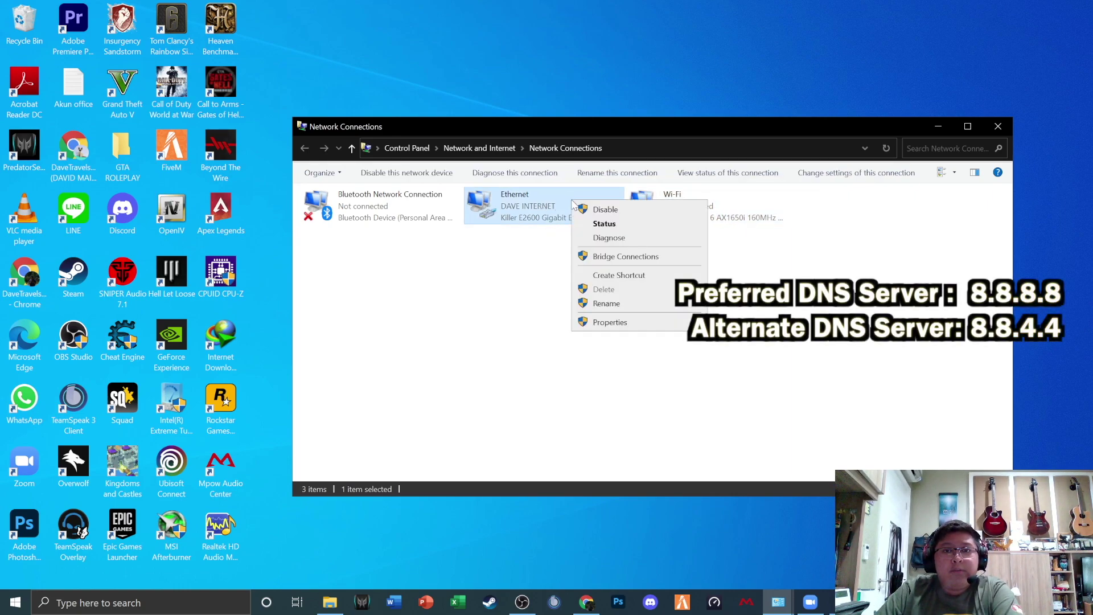
click(630, 329)
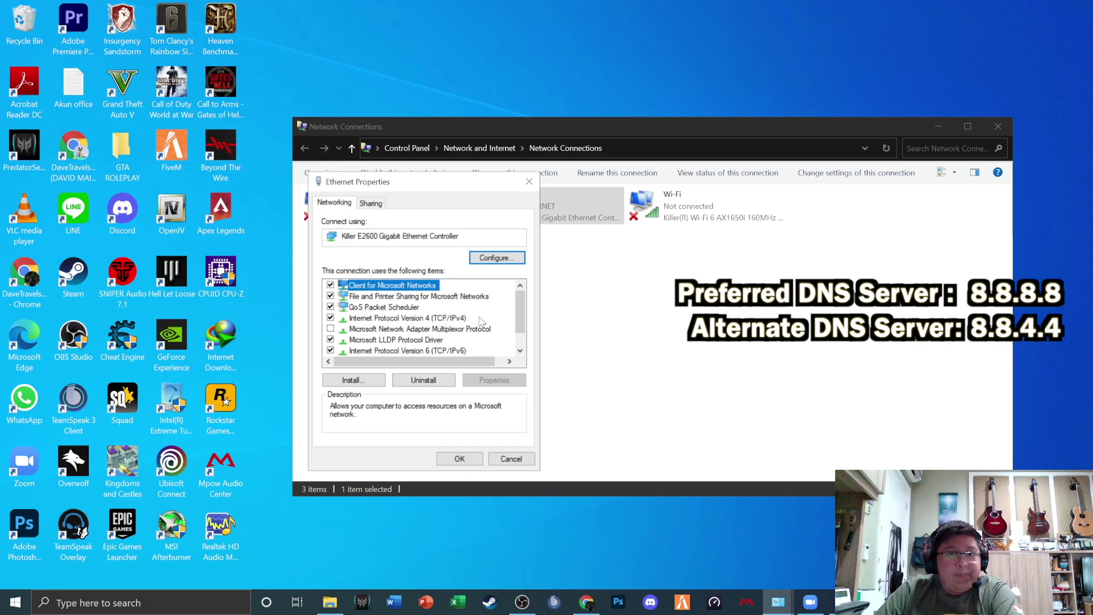
click(419, 318)
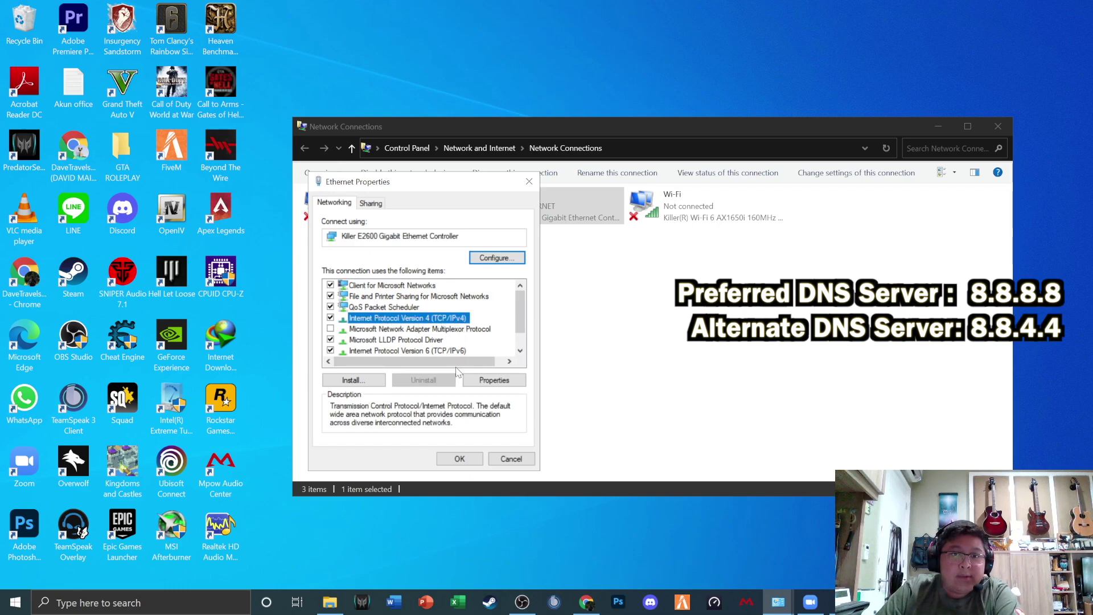
click(490, 382)
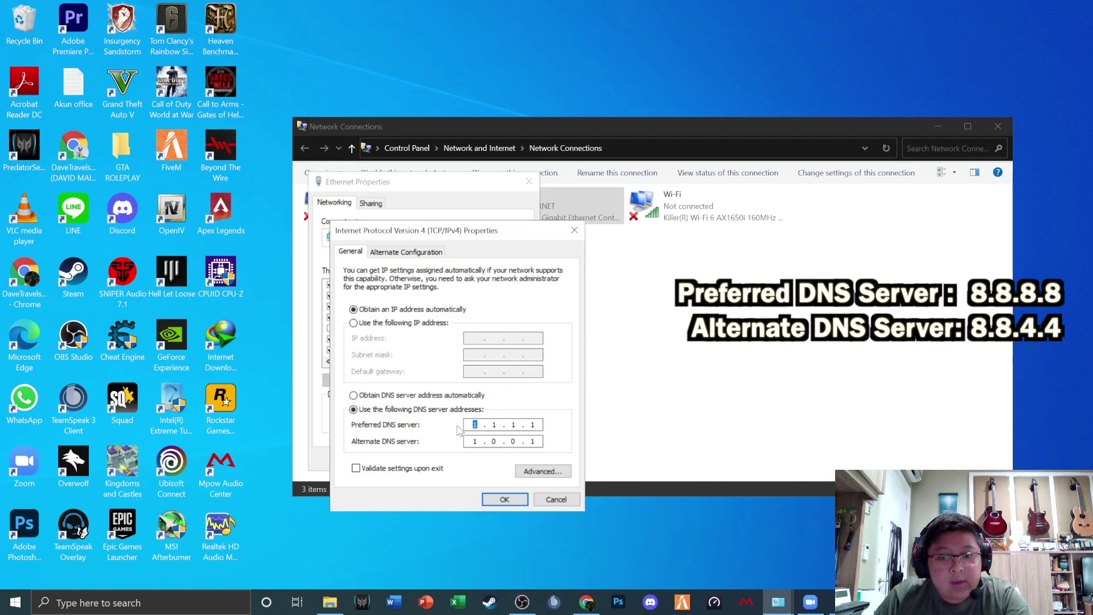
Replace the DNS servers with 8.8.8.8 and 8.8.4.4, save and close.
drag(463, 430, 495, 427)
text(8)
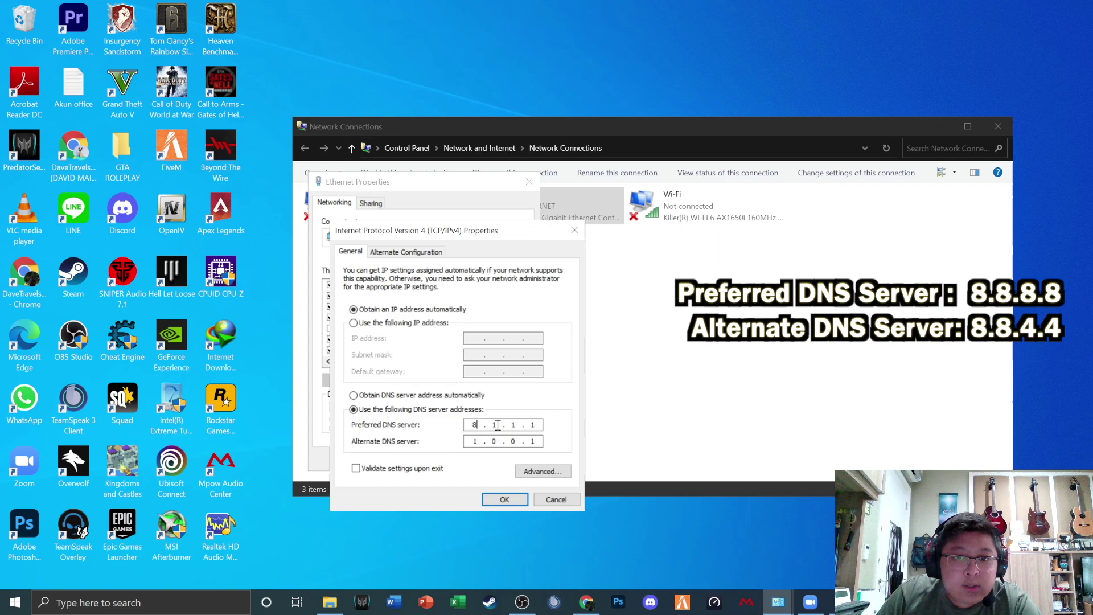
text(.8.8)
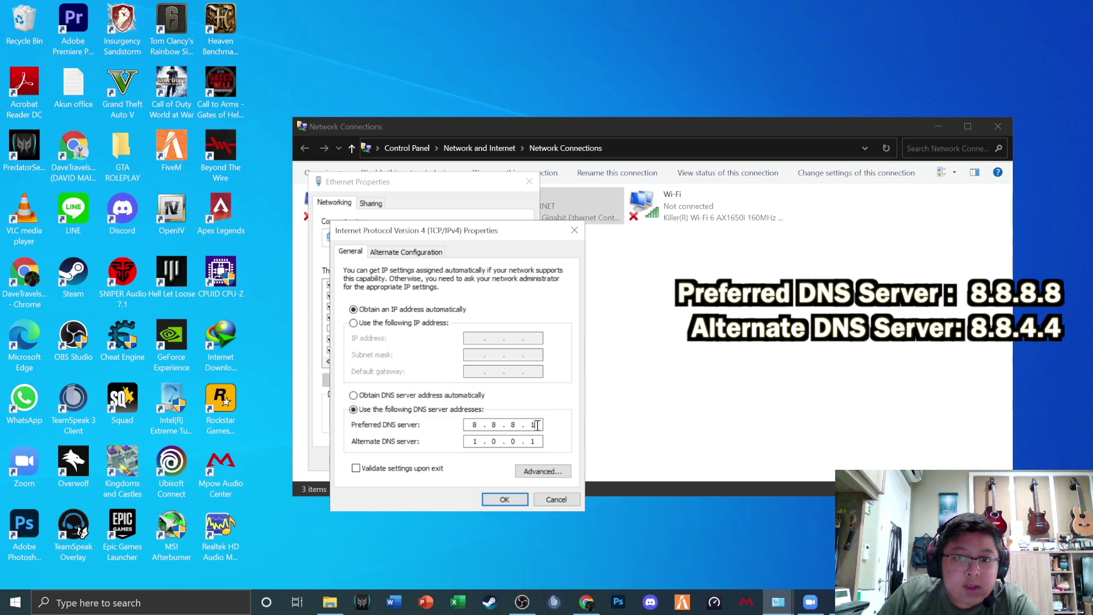
text(.8)
double_click(480, 442)
text(8.8.)
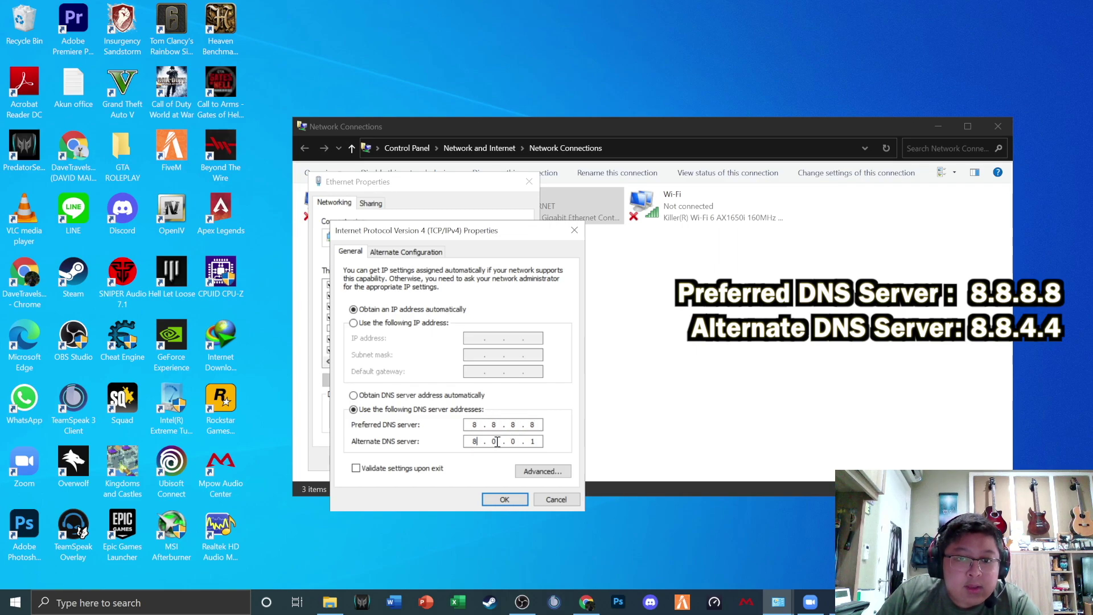
text(4.4)
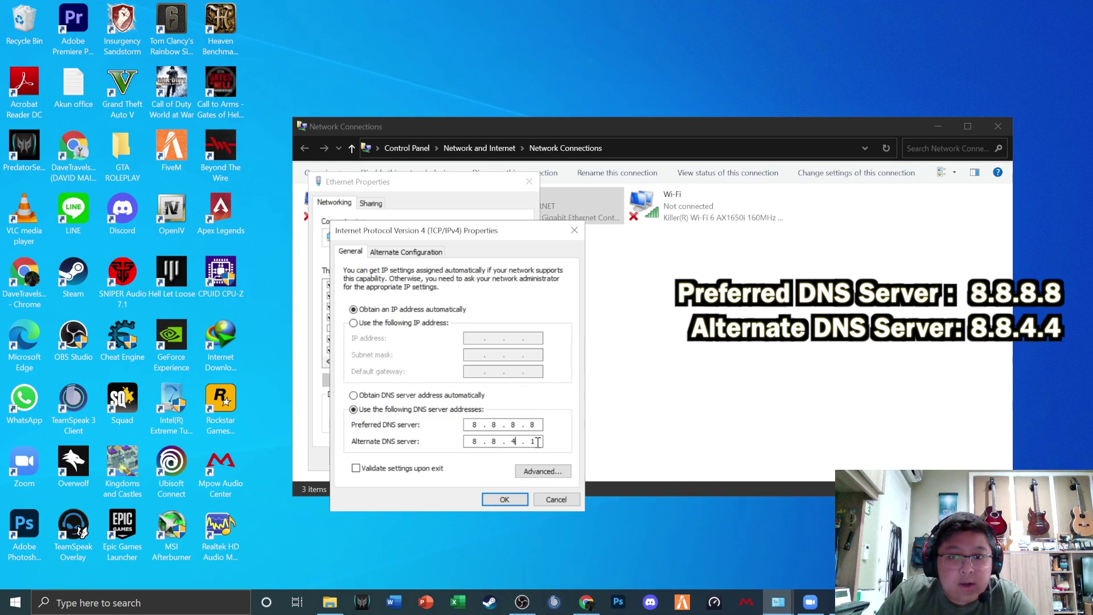
click(505, 499)
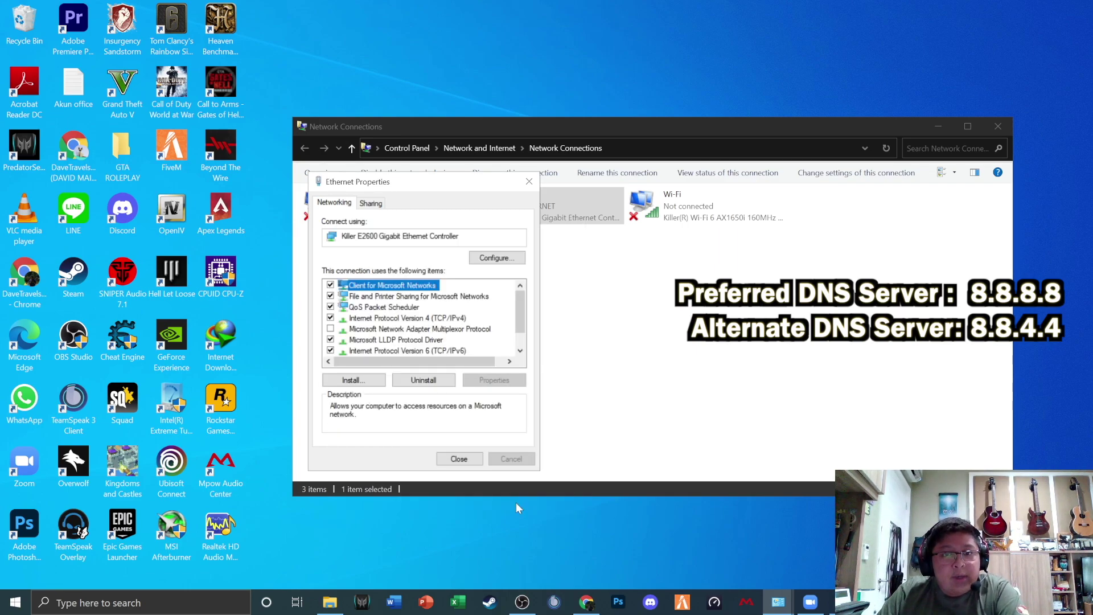
click(459, 459)
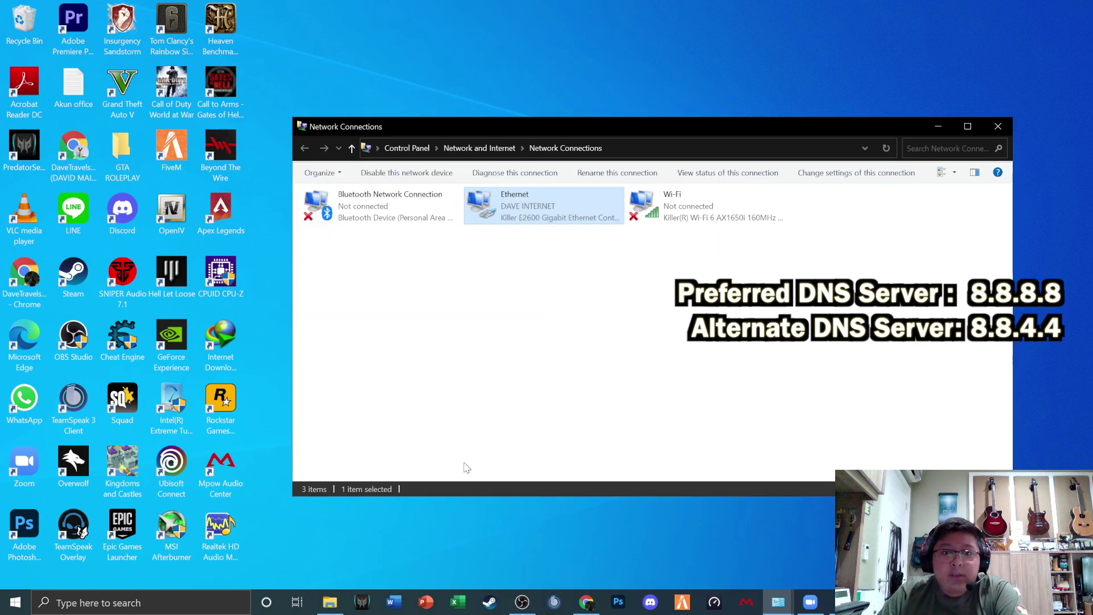
Minimize Network Connections and open a blank new tab in Google Chrome.
click(946, 127)
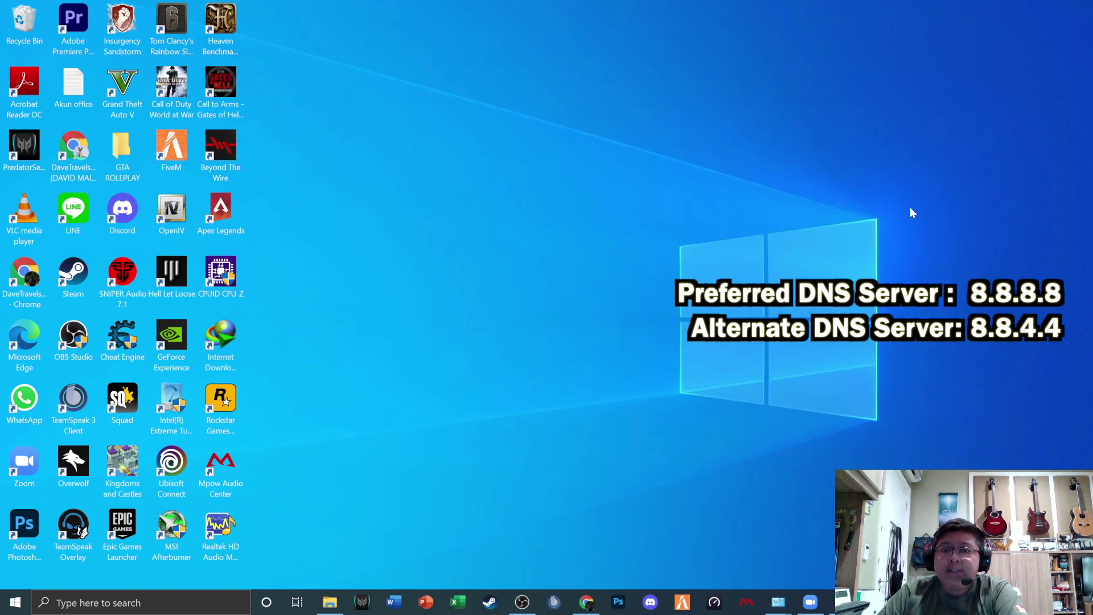
click(586, 602)
click(854, 11)
click(917, 11)
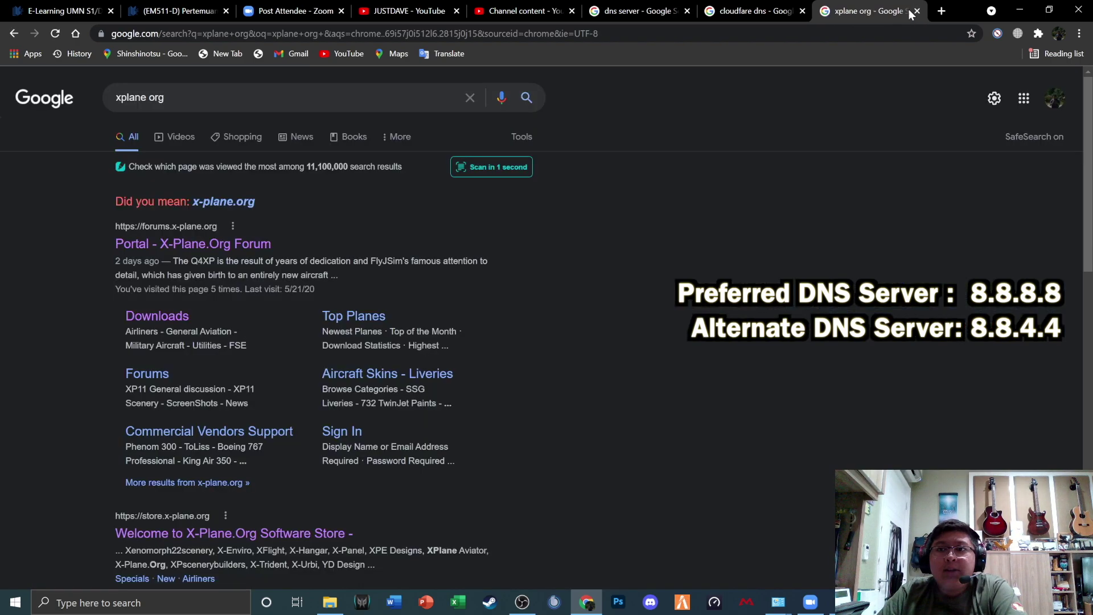
click(941, 11)
Minimize Chrome and launch the Speedtest app from the taskbar.
click(774, 11)
click(856, 11)
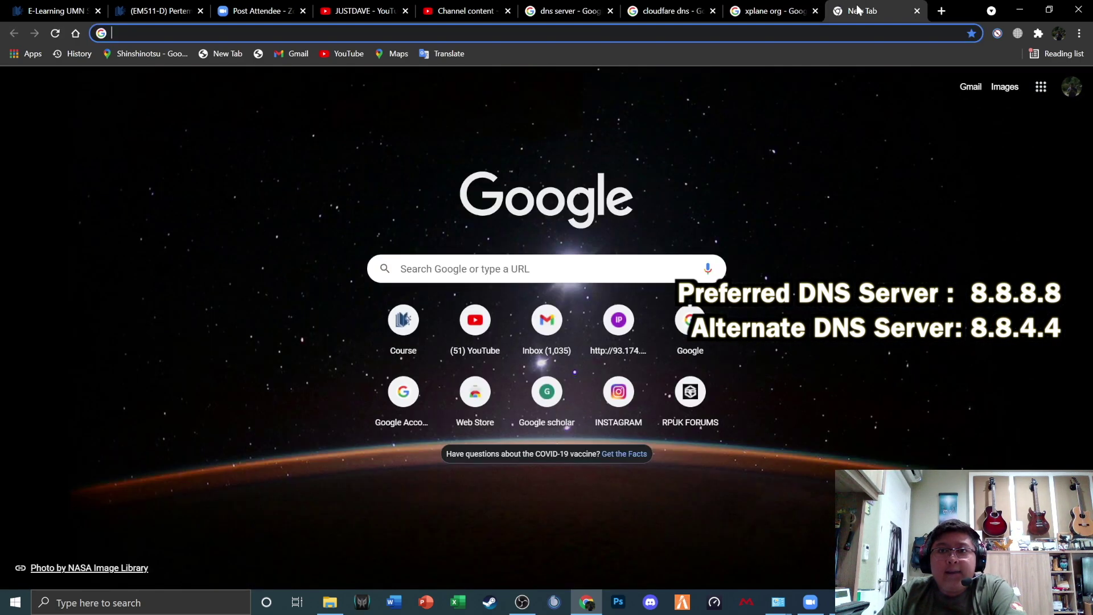
click(1020, 10)
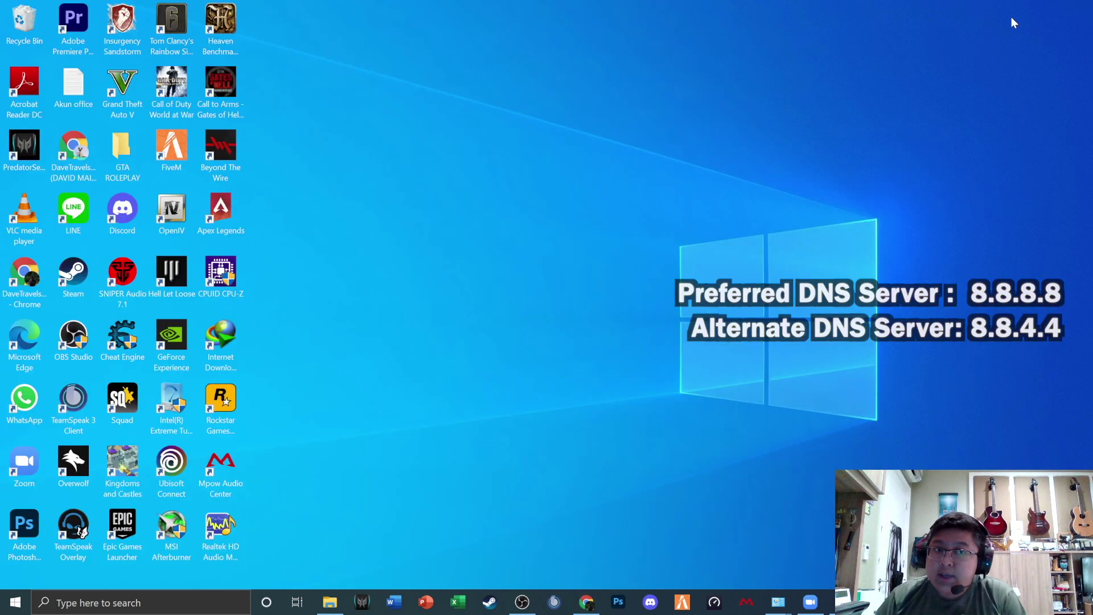
click(714, 603)
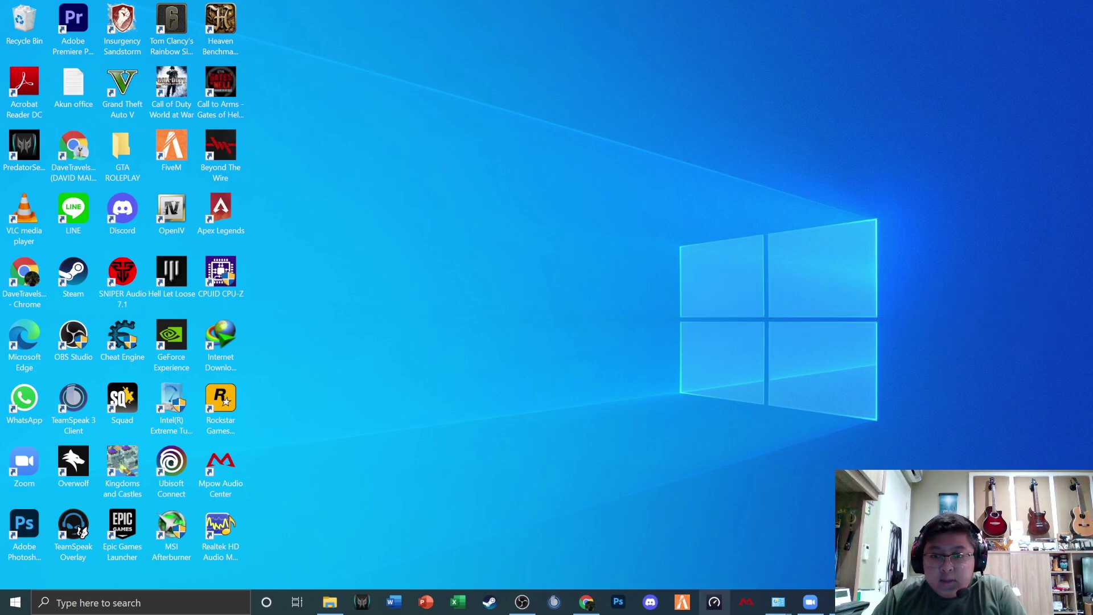
Move the Speedtest window to the right and run a speed test against the FirstMedia Jakarta server.
drag(239, 51, 766, 50)
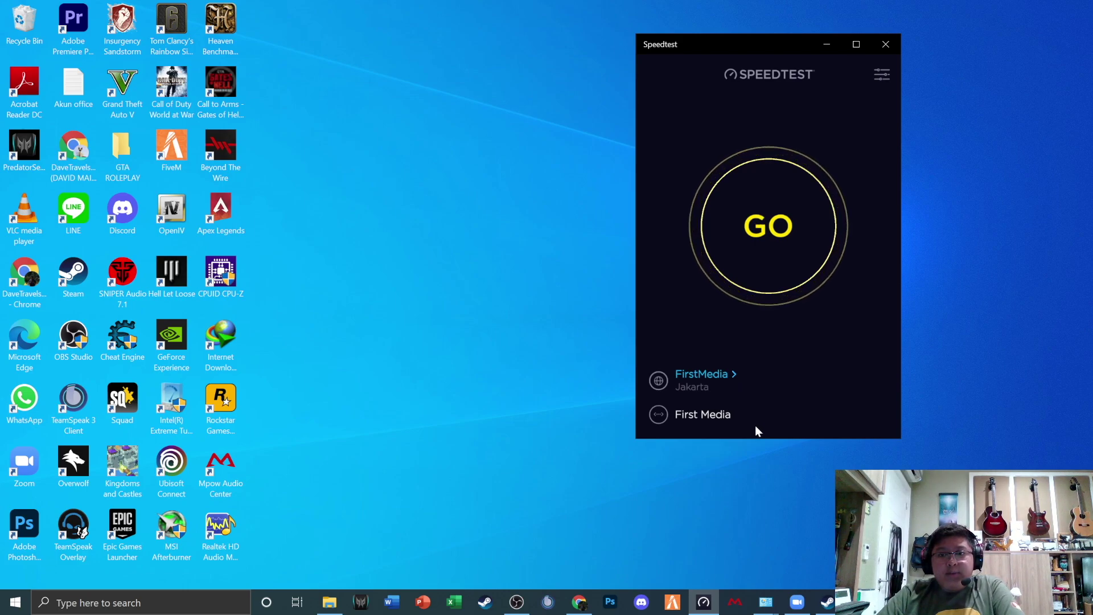
click(794, 203)
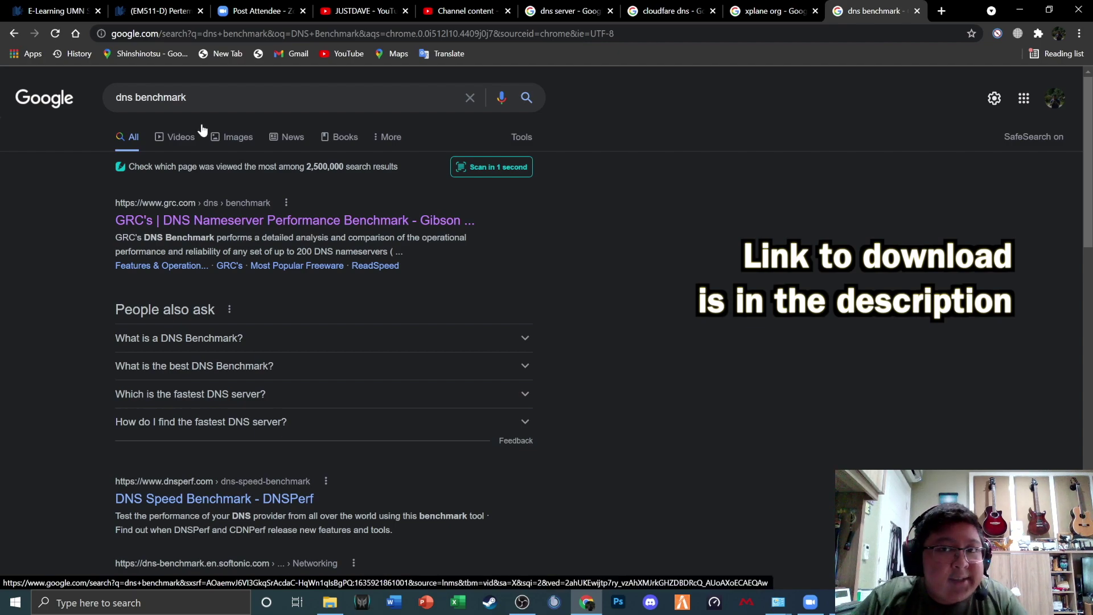
Open GRC's DNS Nameserver Performance Benchmark page from the 'dns benchmark' search results.
click(220, 91)
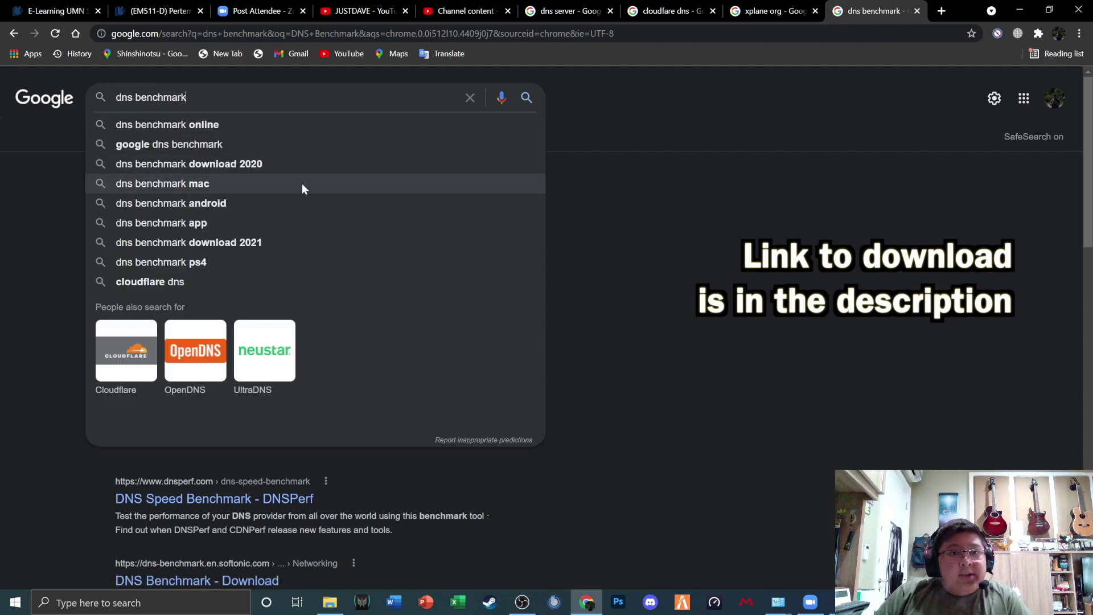
key(Escape)
click(391, 220)
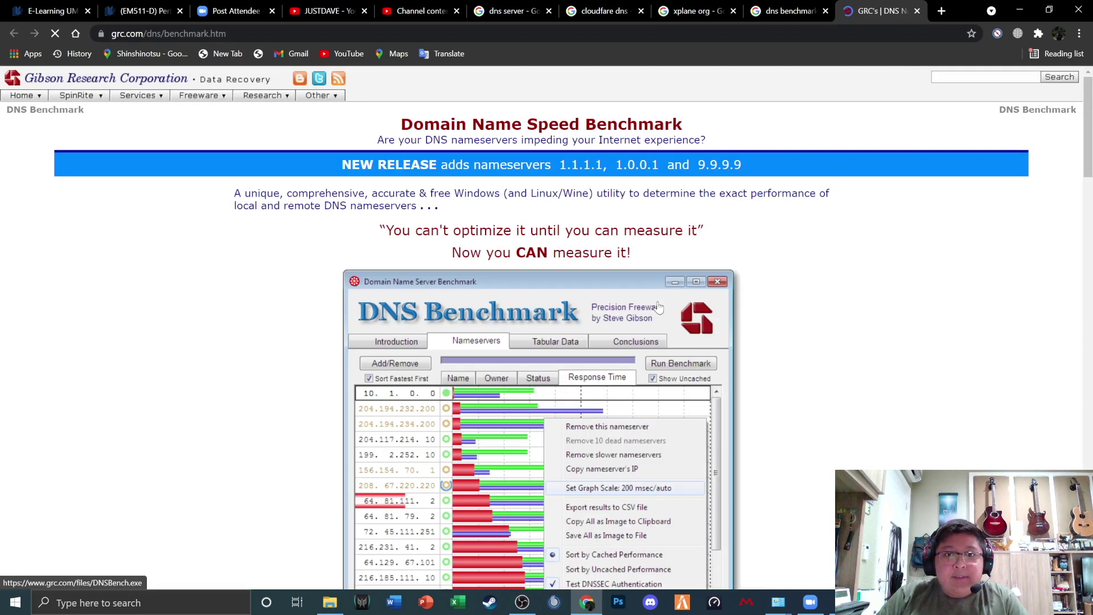
scroll(455, 393, down, 3)
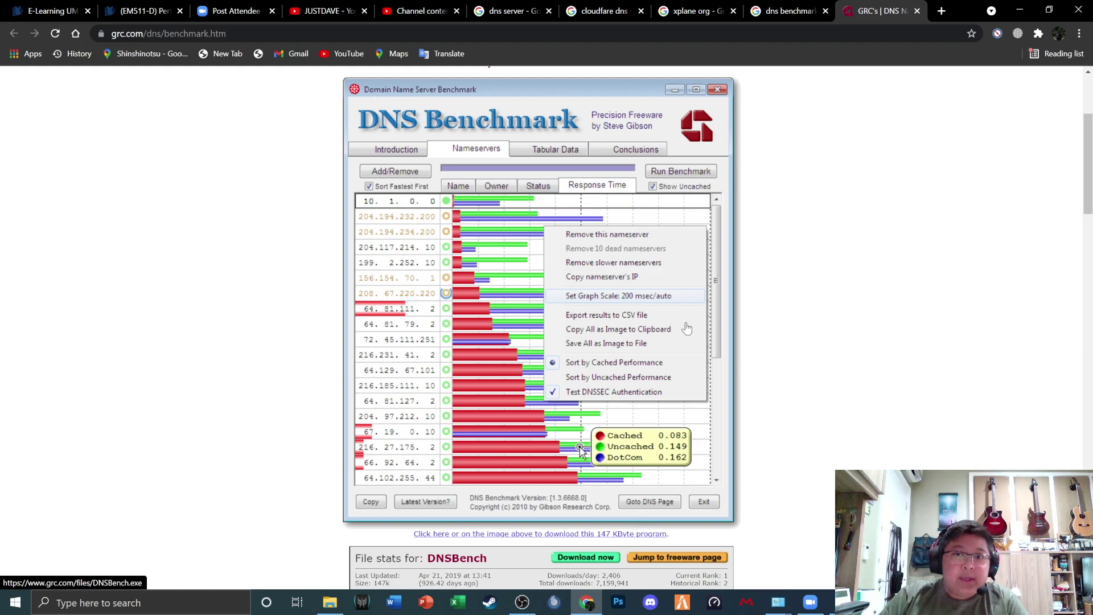
scroll(530, 379, down, 5)
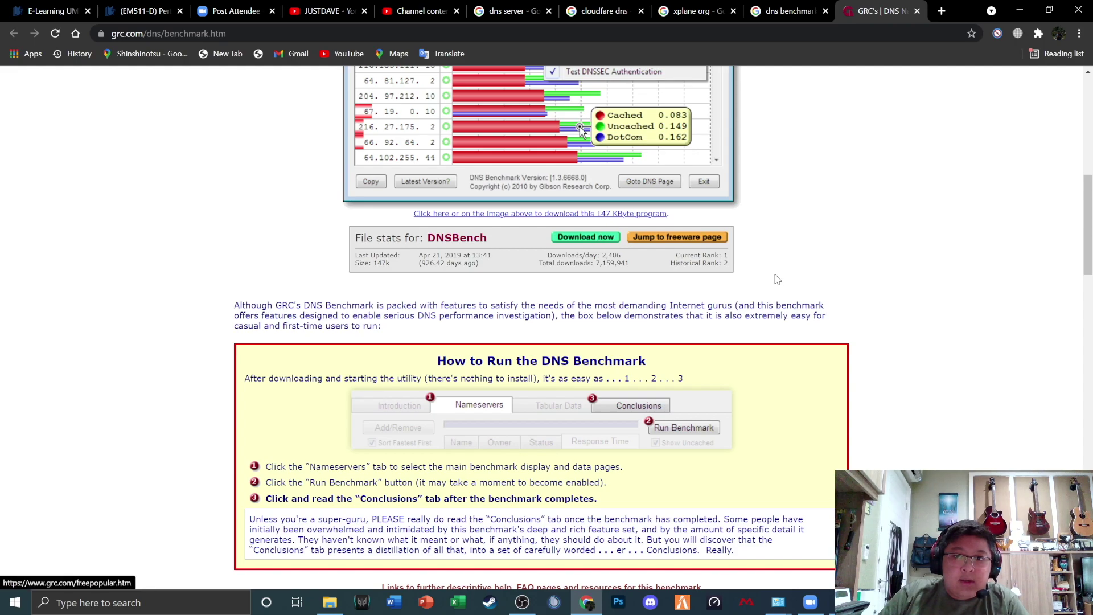
scroll(677, 337, down, 8)
scroll(671, 313, up, 7)
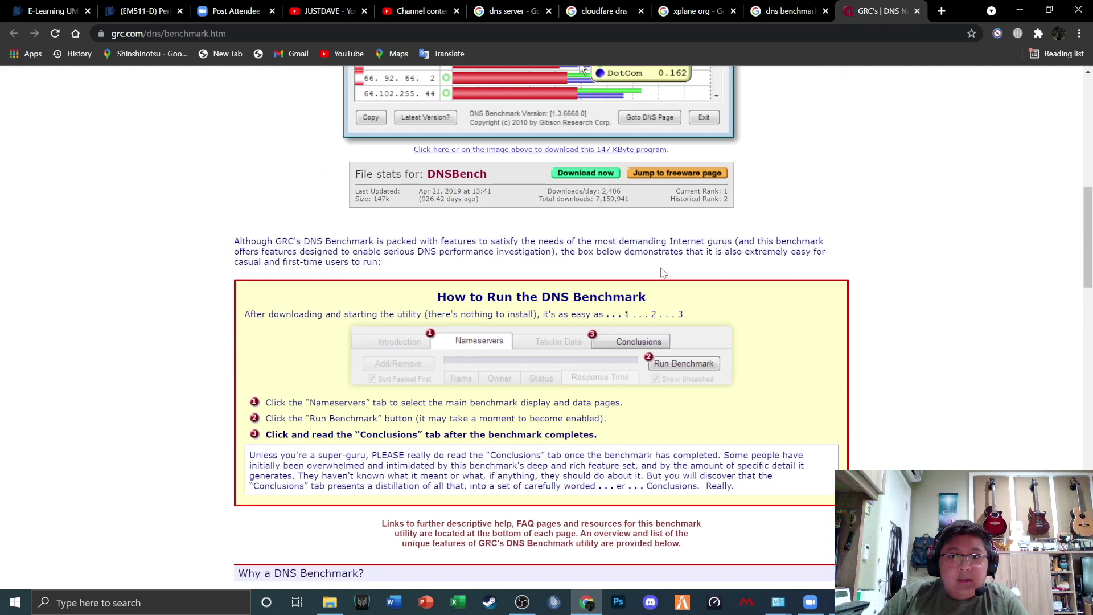
Download DNSBench.exe, choosing the Downloads Programs folder as the save location.
click(604, 178)
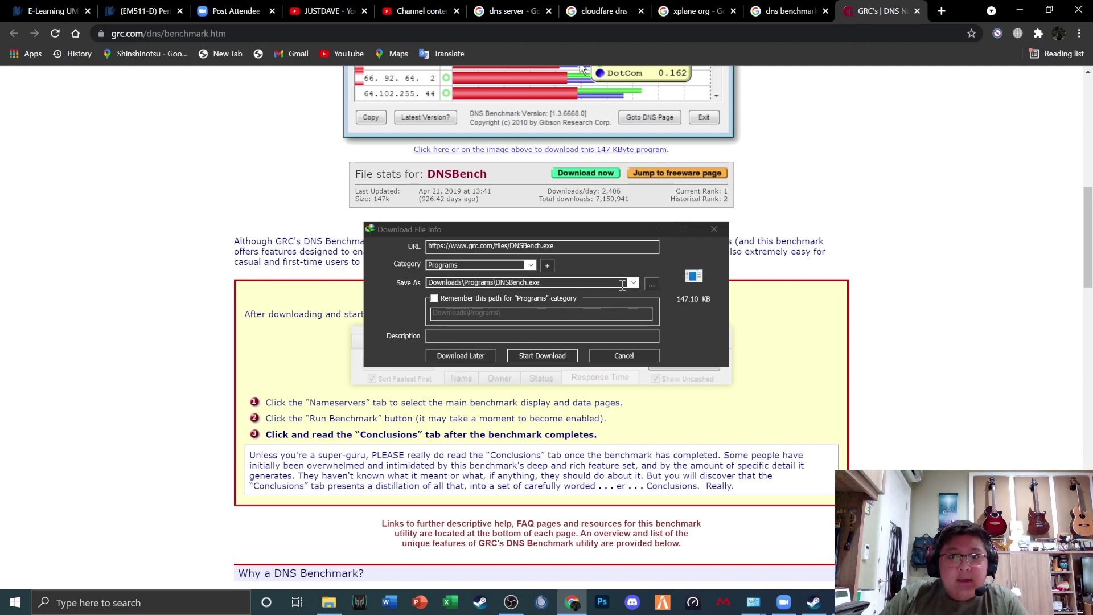
click(640, 281)
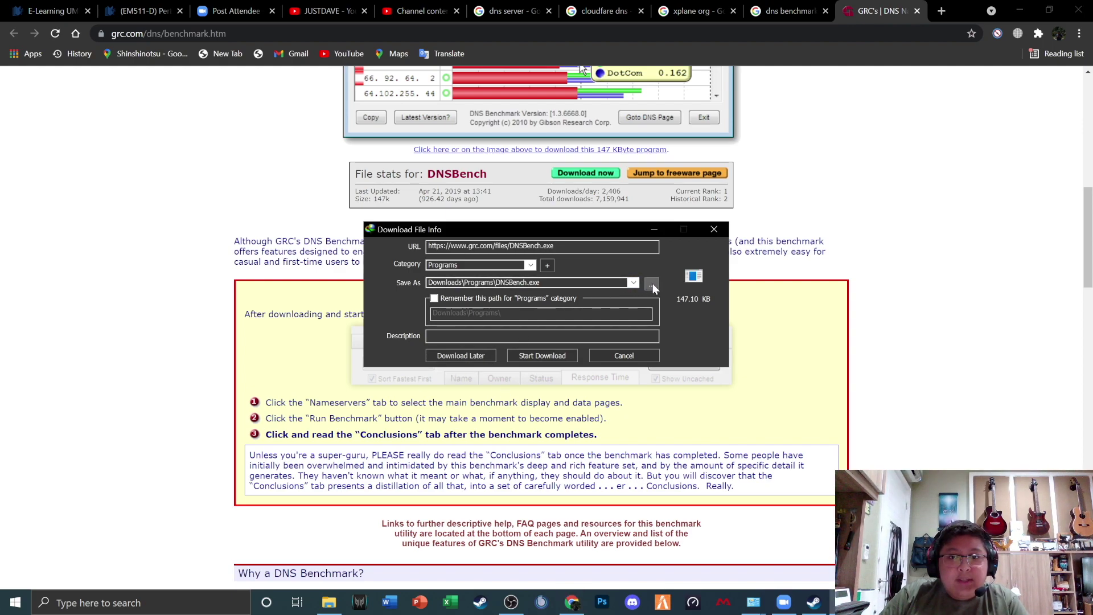
click(652, 284)
Run DNSBench from Data (D:) as administrator and go to its nameserver list.
click(306, 394)
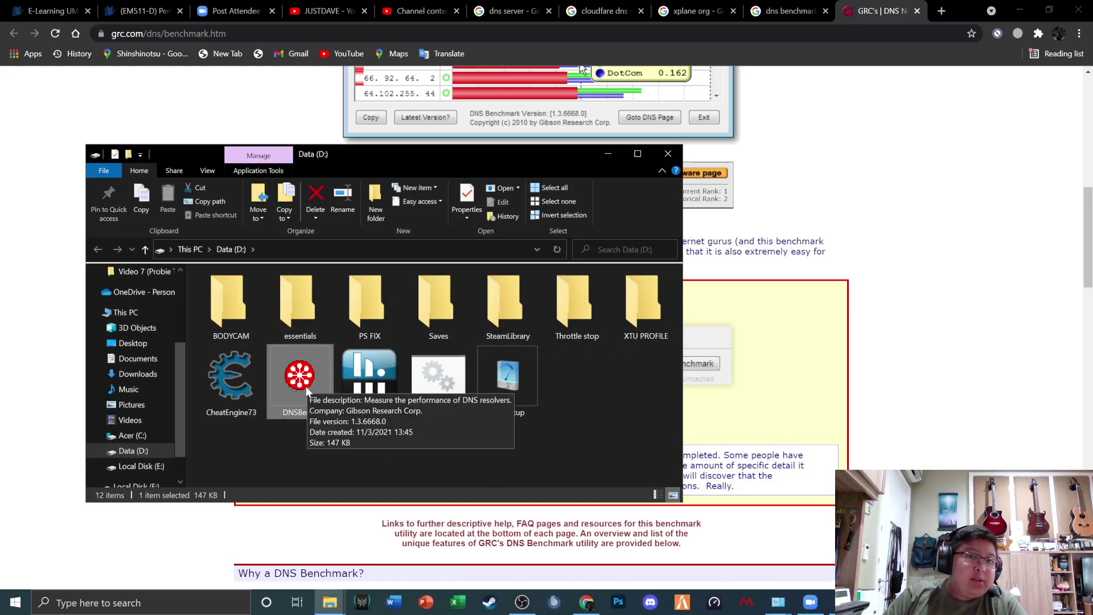
right_click(306, 386)
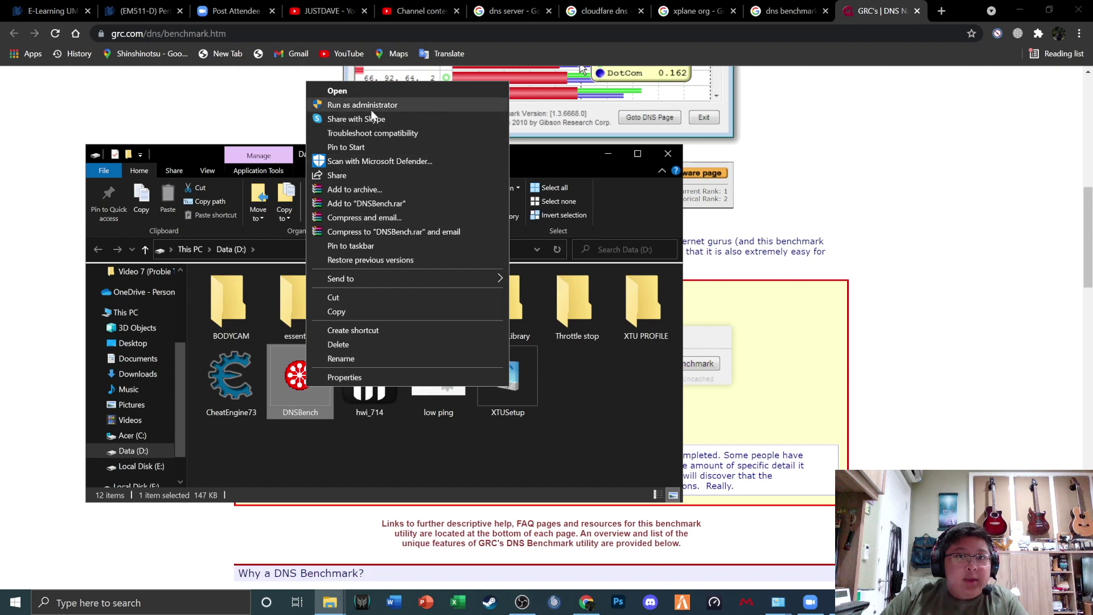
click(369, 108)
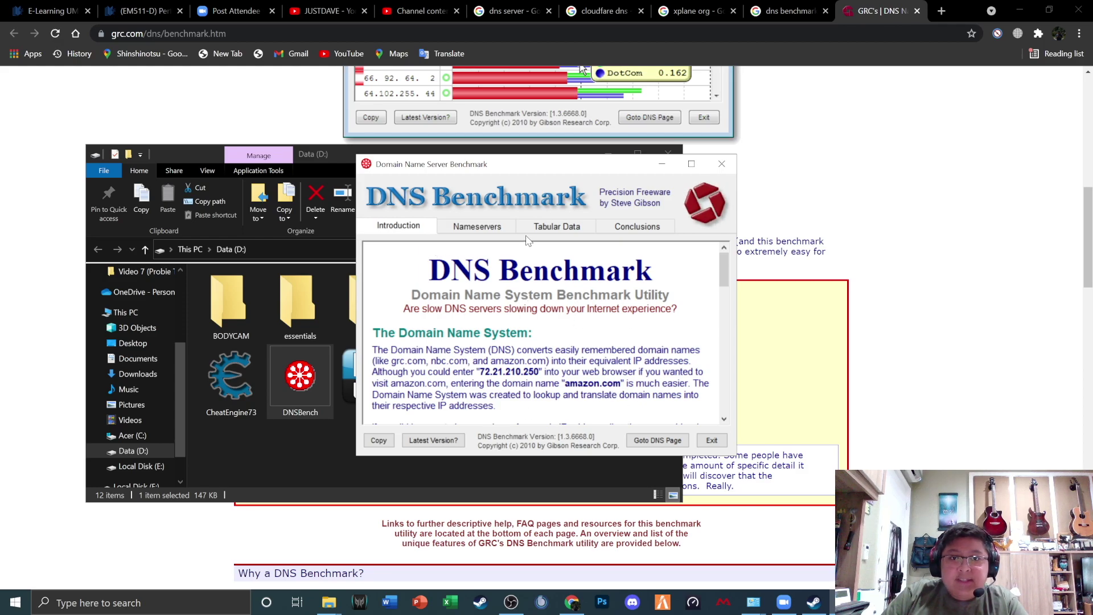
click(477, 226)
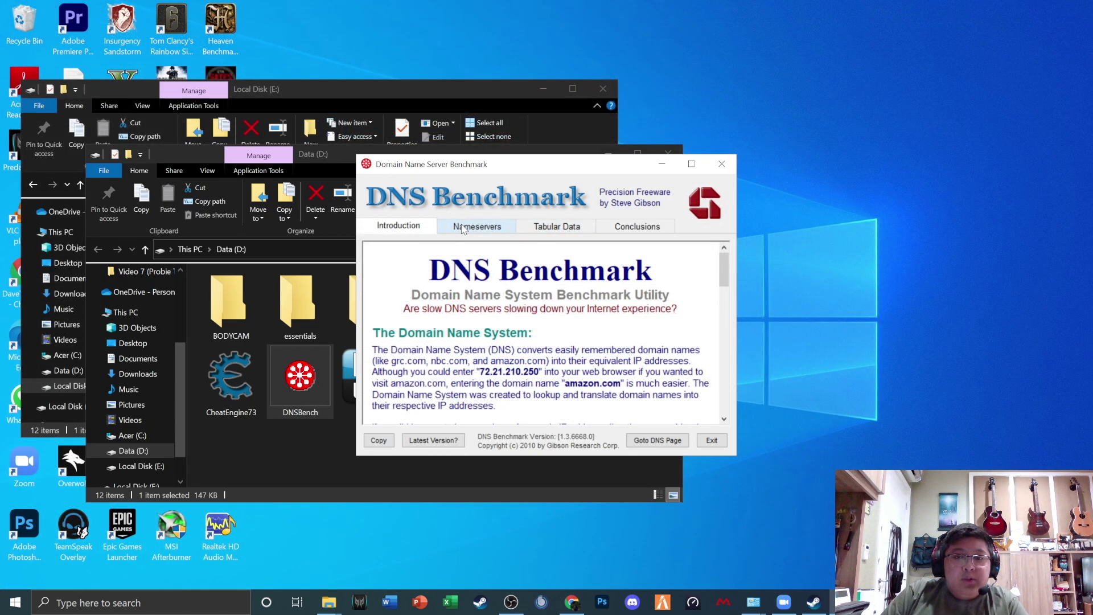
Show the Nameservers tab, enlarge and reposition the window, and run the benchmark.
click(467, 227)
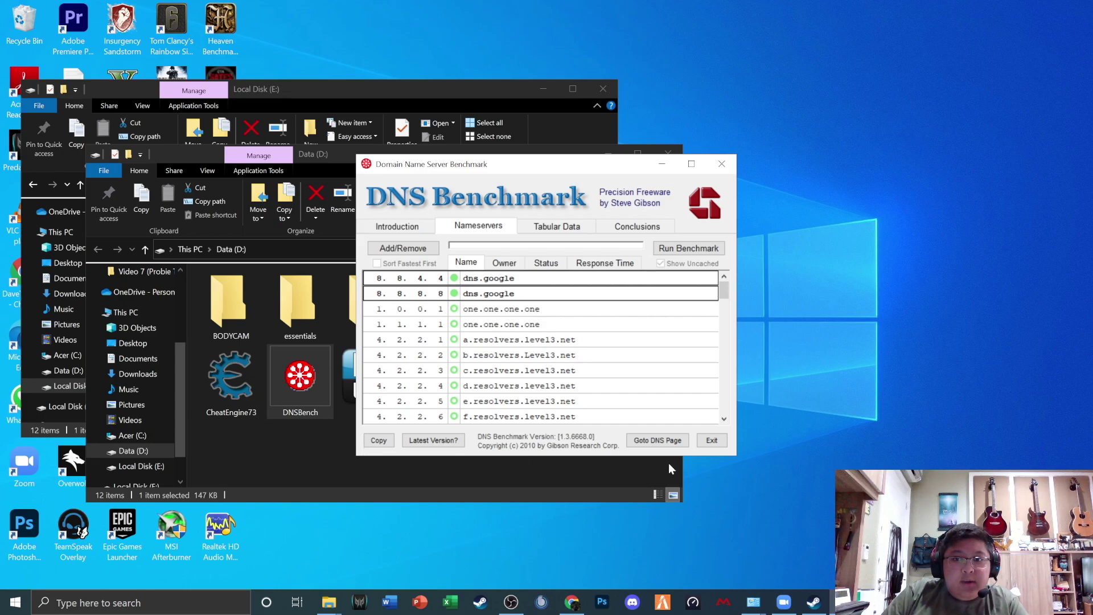
drag(722, 460, 723, 567)
drag(575, 165, 574, 74)
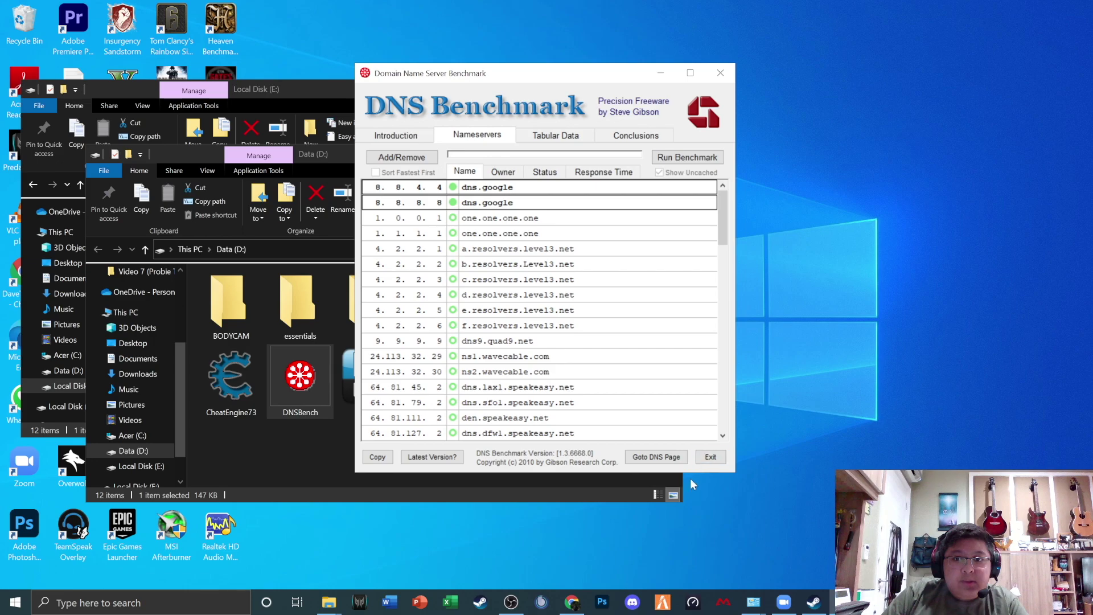
drag(678, 475, 678, 536)
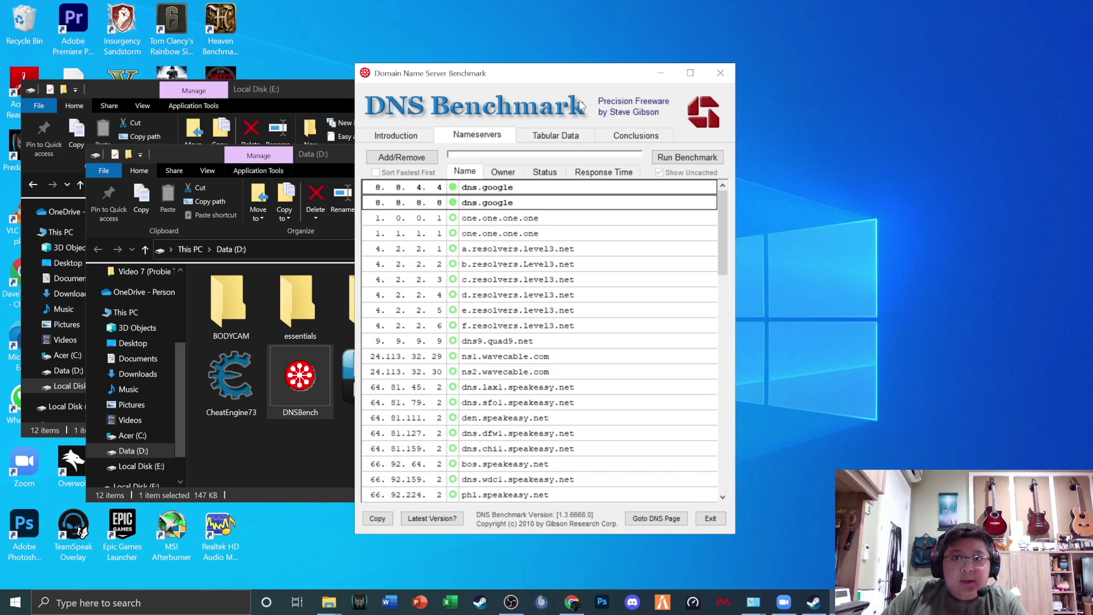
drag(574, 85, 803, 52)
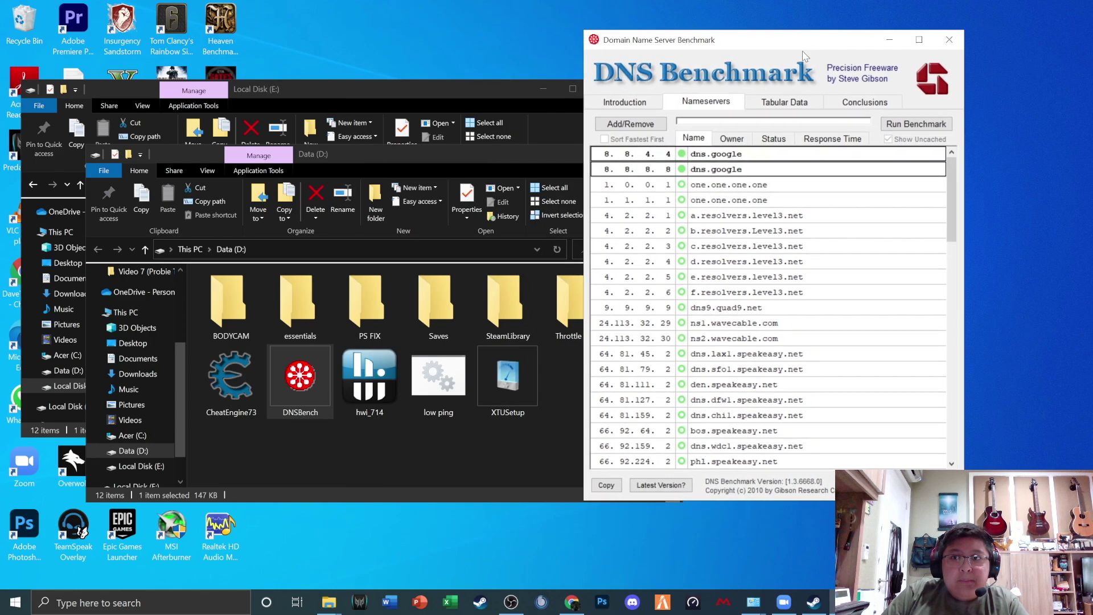
click(930, 126)
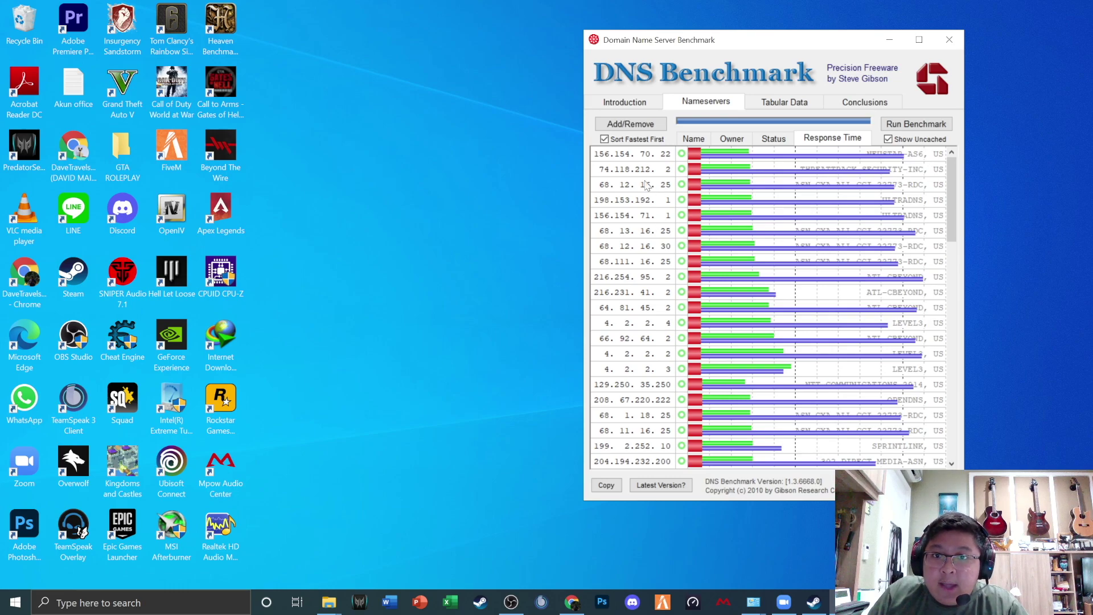
drag(952, 216, 952, 419)
scroll(798, 285, up, 15)
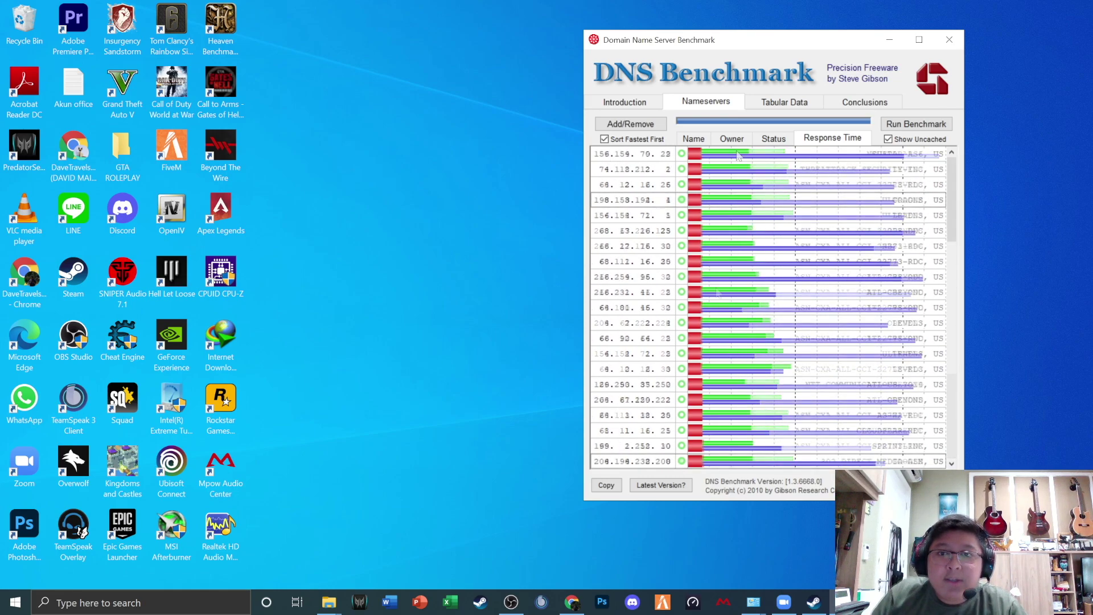